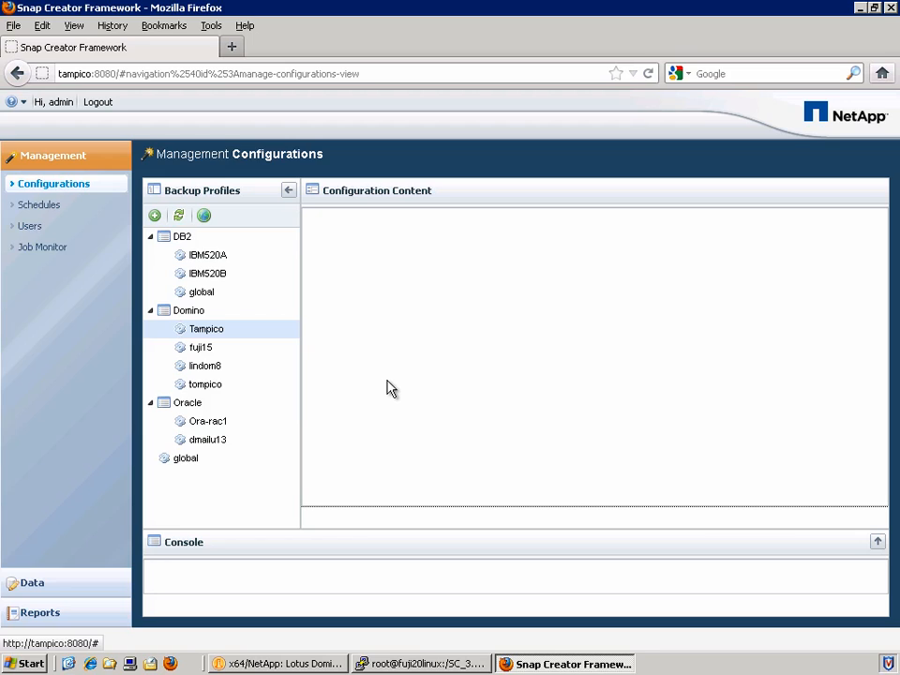
Step: Switch to the root@fuji20linux terminal session, print the working directory and list its contents
key(alt+Tab)
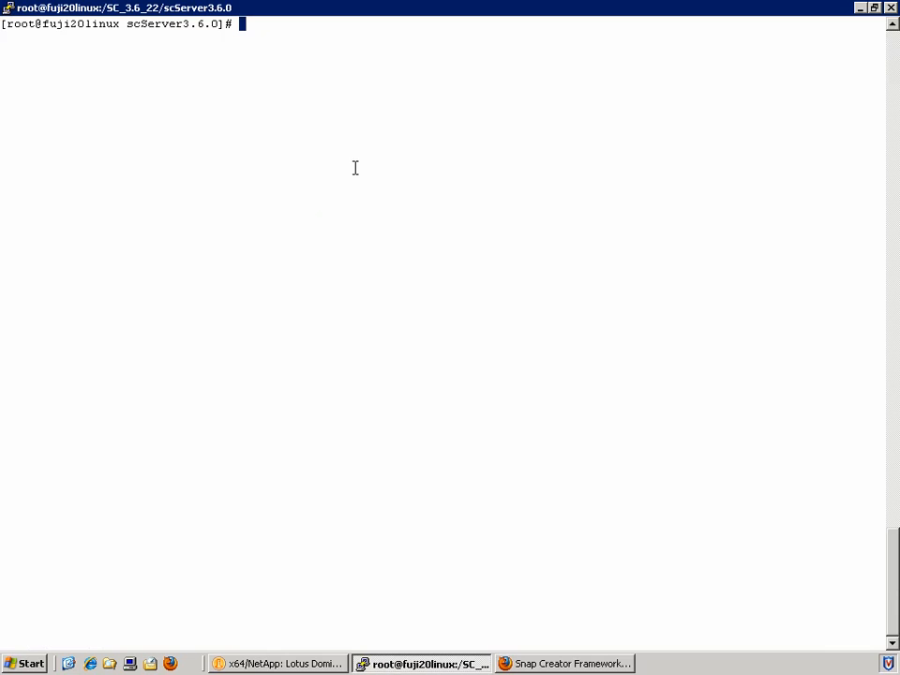
text(pwd)
key(Return)
text(ls)
key(Return)
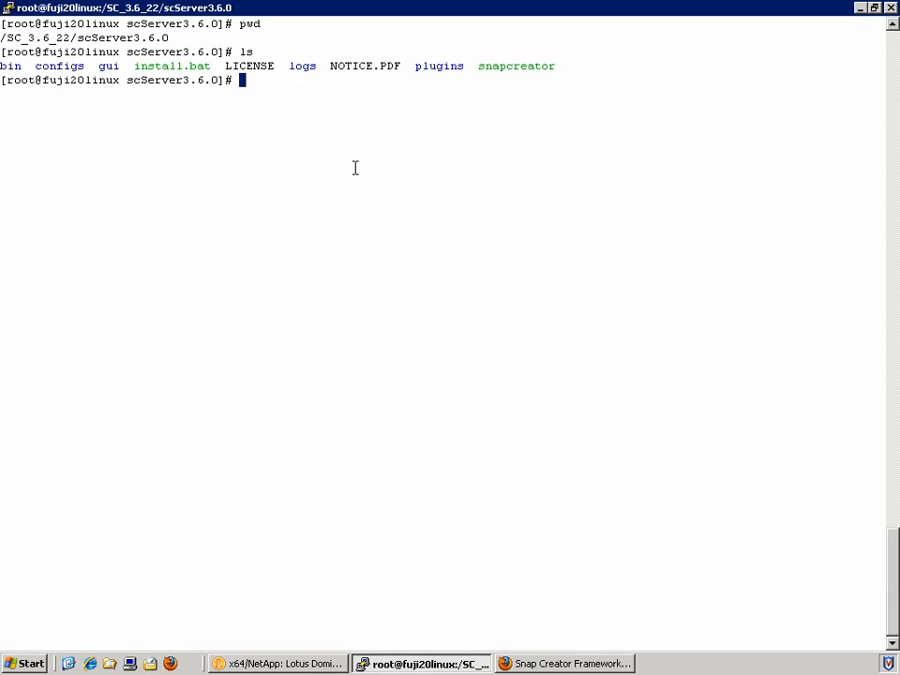
Step: Run ./snapcreator with profile domino, action snap, policy daily and config tampico, once without extra options and once with --verbose
right_click(355, 168)
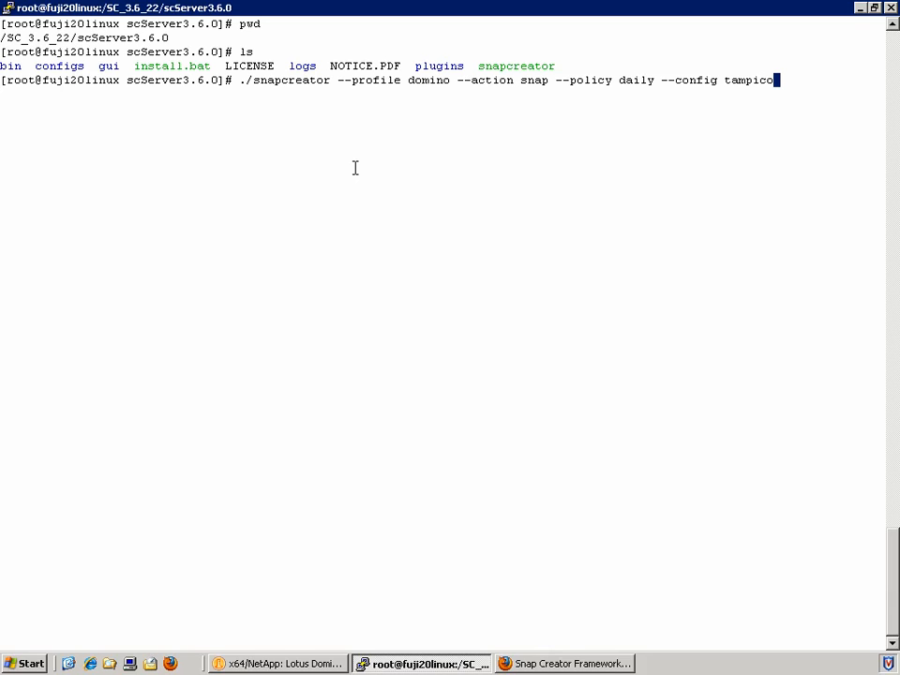
key(Return)
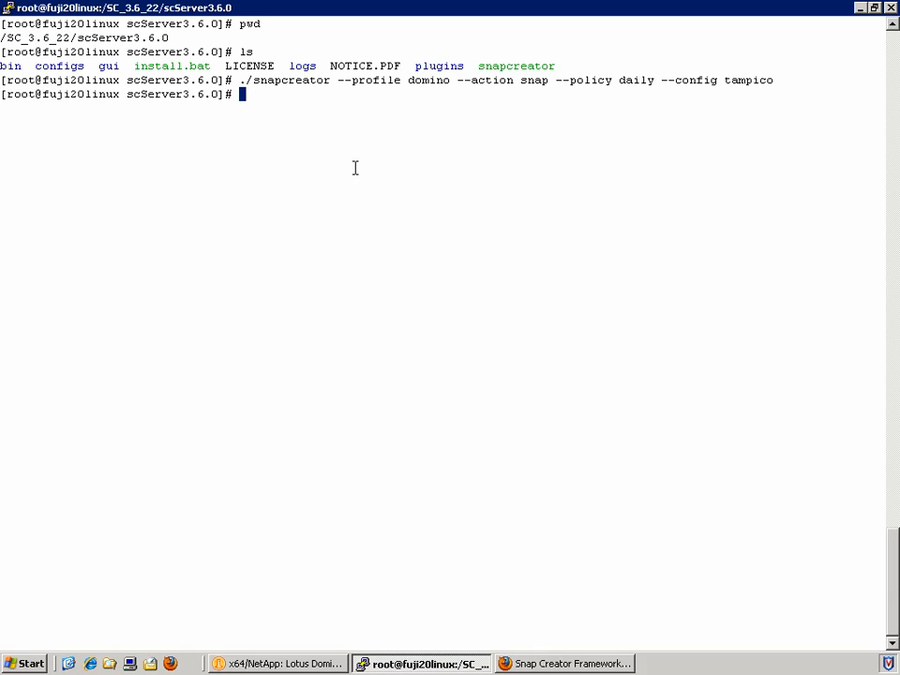
key(Up)
text(--verbose)
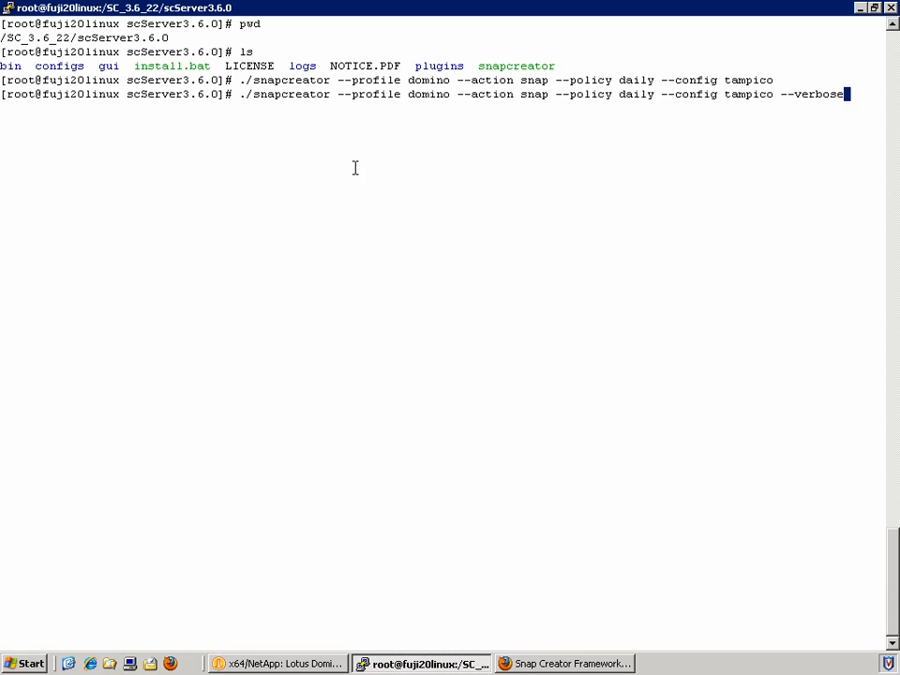
key(Return)
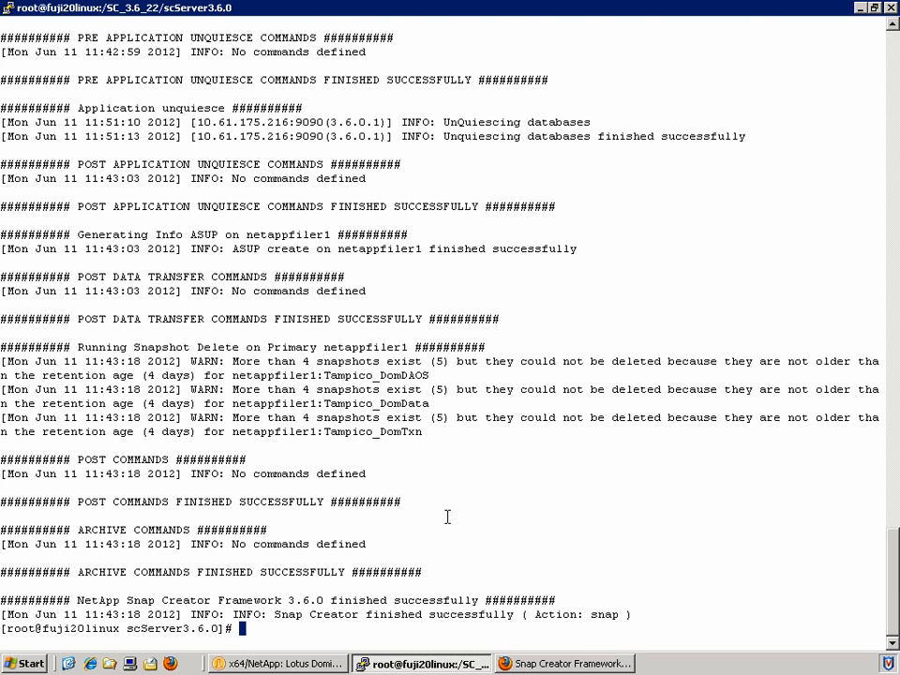
Step: Clear the terminal and rerun the verbose tampico snapshot command with --debug added
key(ctrl+l)
key(Up)
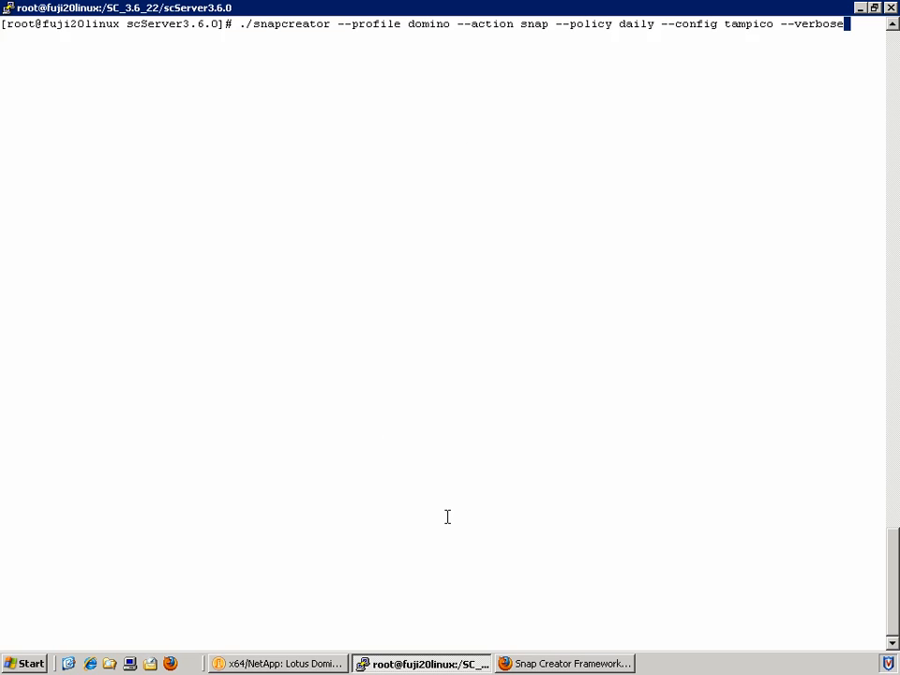
text(--debug)
key(Return)
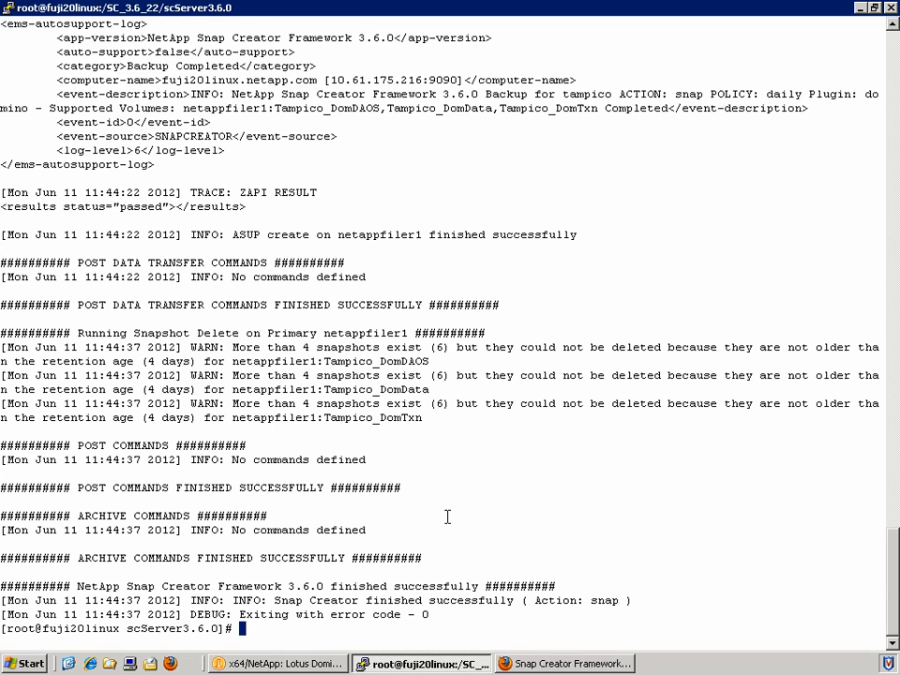
Step: Clear the terminal, change to the sibling scAgent3.6.0 directory and list its contents
text(clear)
key(Return)
text(cd ..)
key(Return)
text(cd scA)
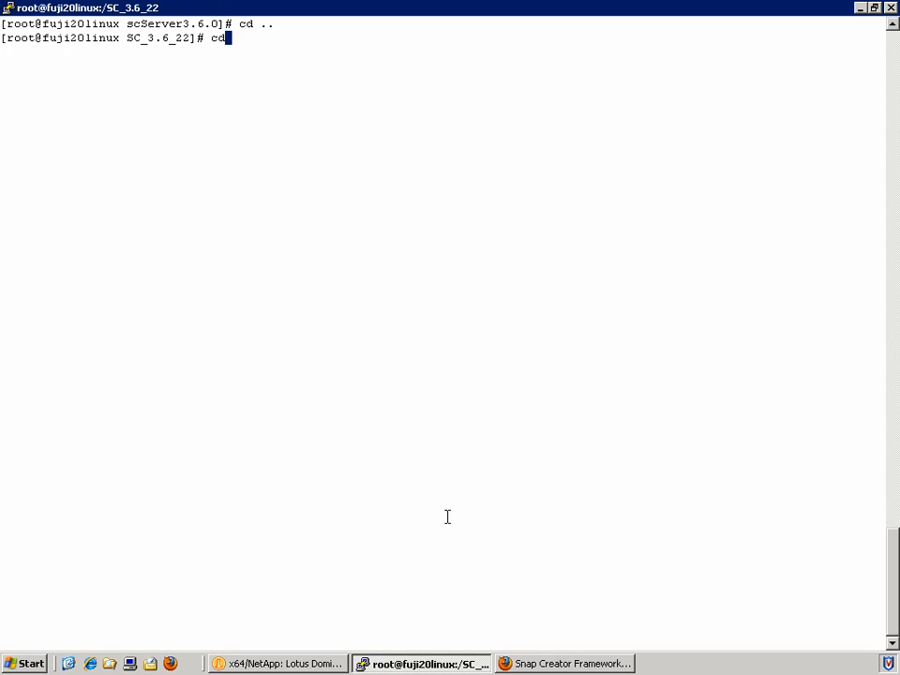
key(Tab)
key(Return)
text(ls)
key(Return)
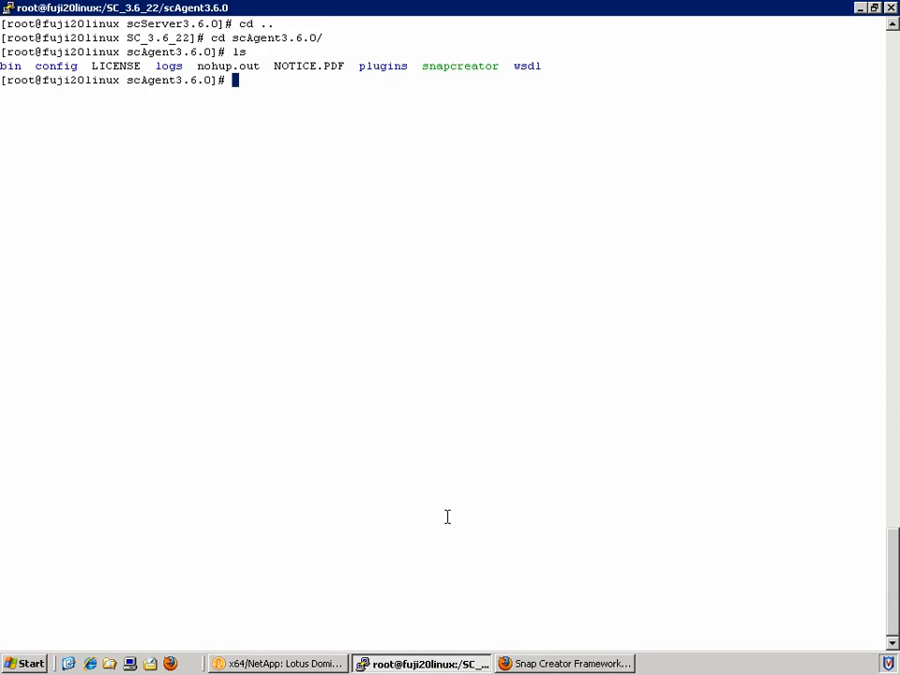
Step: Enter the agent's bin directory, list it and check the agent's status with ./scAgent status
text(cd bin)
key(Return)
text(ls)
key(Return)
text(./sc)
key(Tab)
text(status)
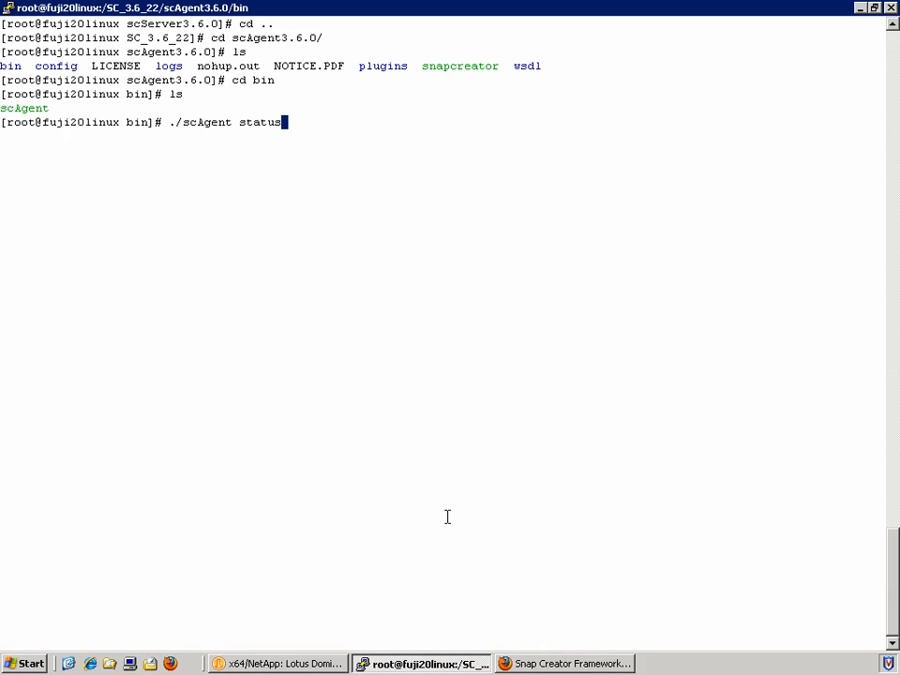
key(Return)
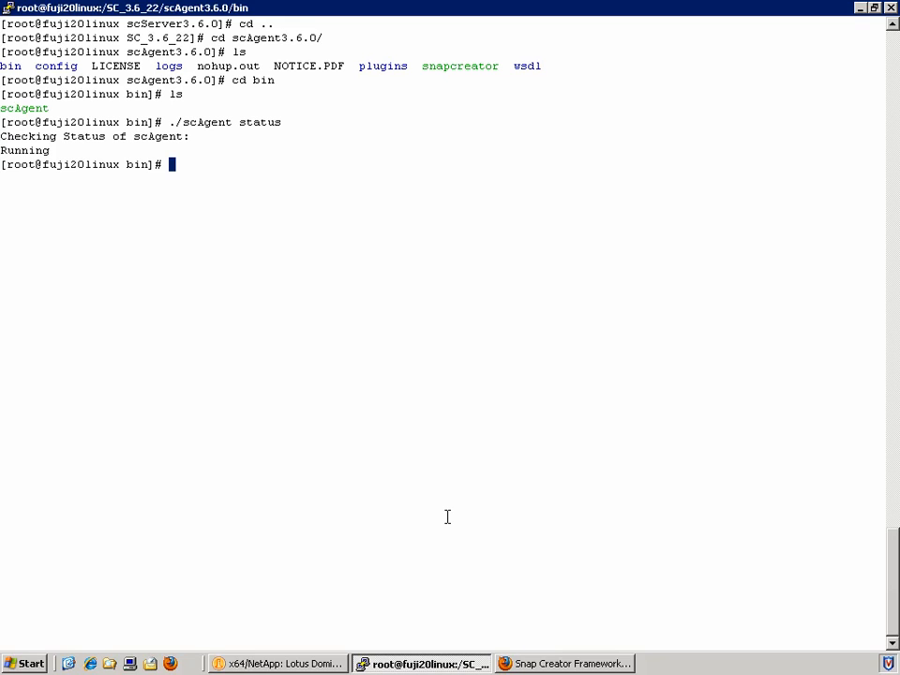
Step: Stop the agent with ./scAgent stop and check its status again
key(Up)
key(BackSpace)
key(BackSpace)
key(BackSpace)
key(BackSpace)
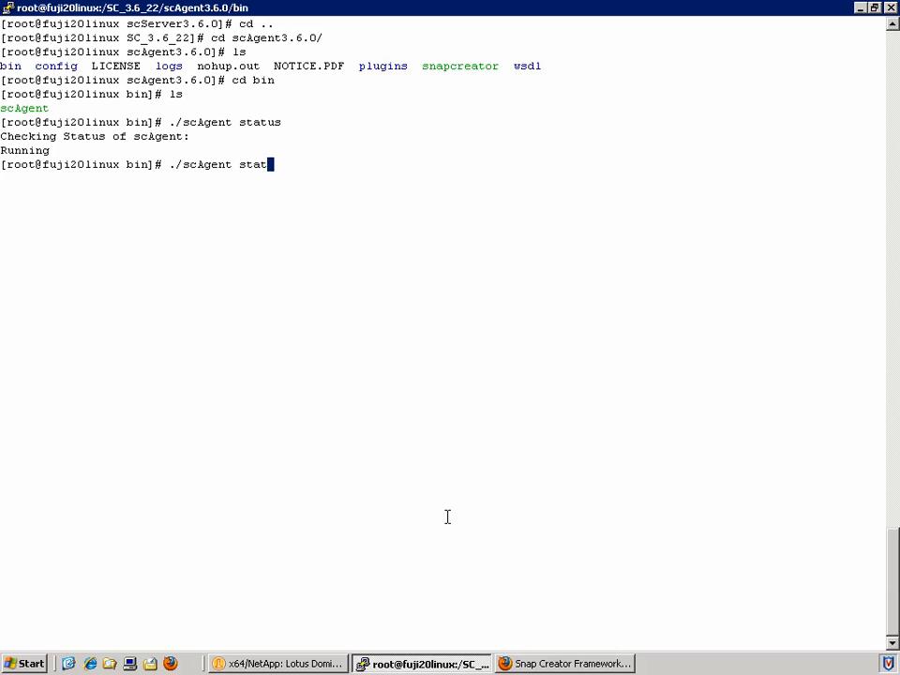
text(op)
key(Return)
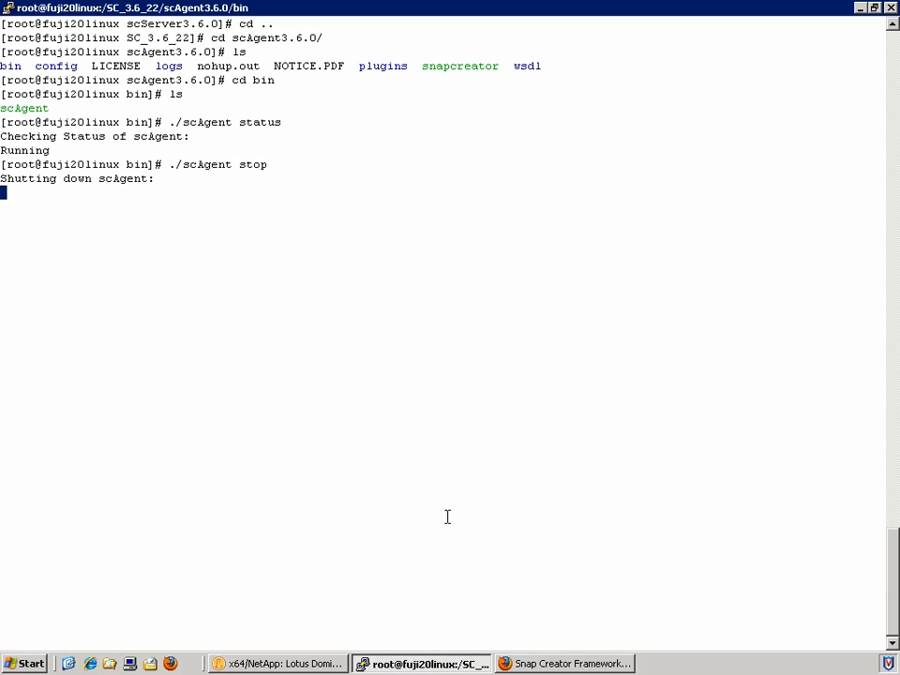
key(Up)
key(Up)
key(Return)
Step: Go back up to the scAgent3.6.0 directory, list its contents and print and highlight its path
text(cd ..)
key(Return)
text(ls)
key(Return)
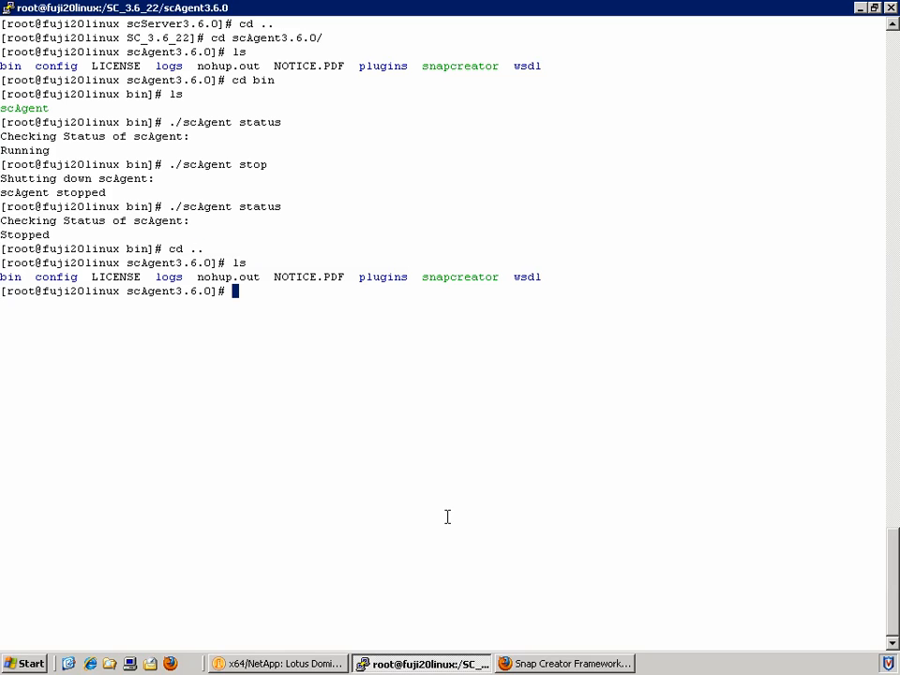
text(pwd)
key(Return)
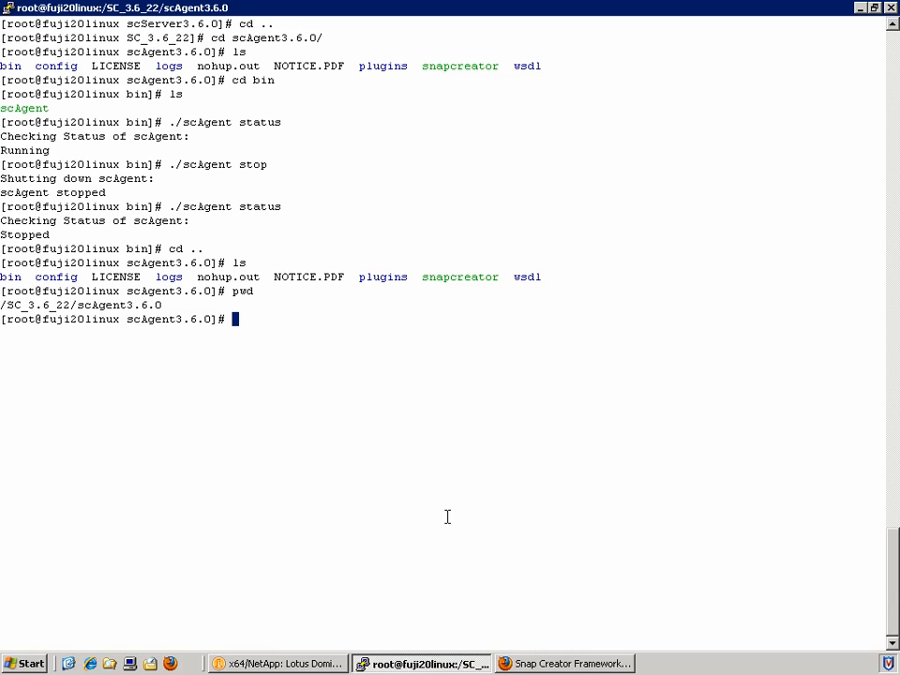
drag(80, 306, 167, 305)
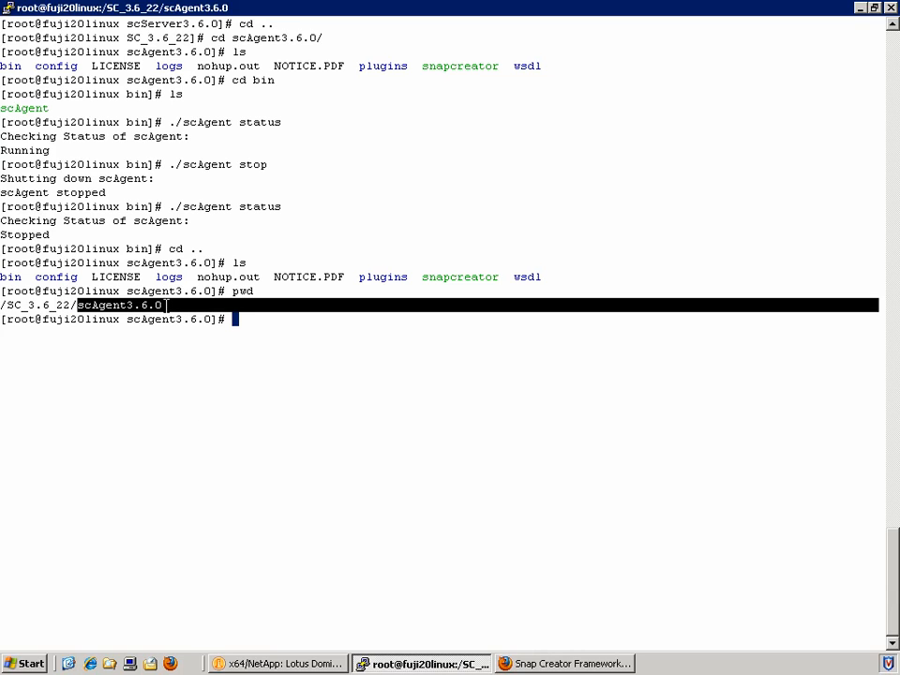
Step: Enter the command ./snapcreator --start-agent at the prompt without running it
click(267, 322)
text(./snapcreator --start-agent)
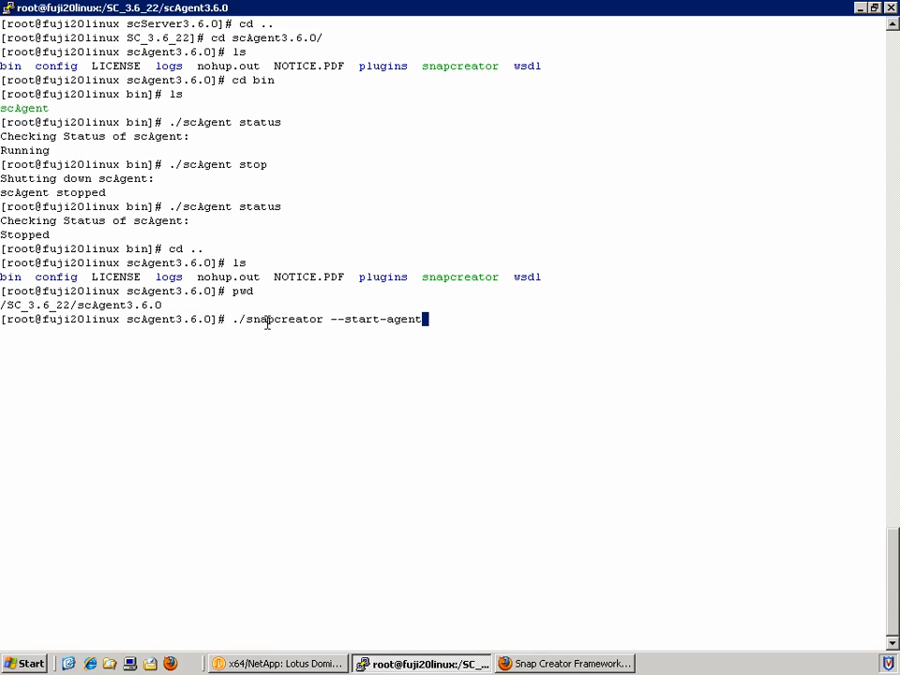
text( --verbose --debug)
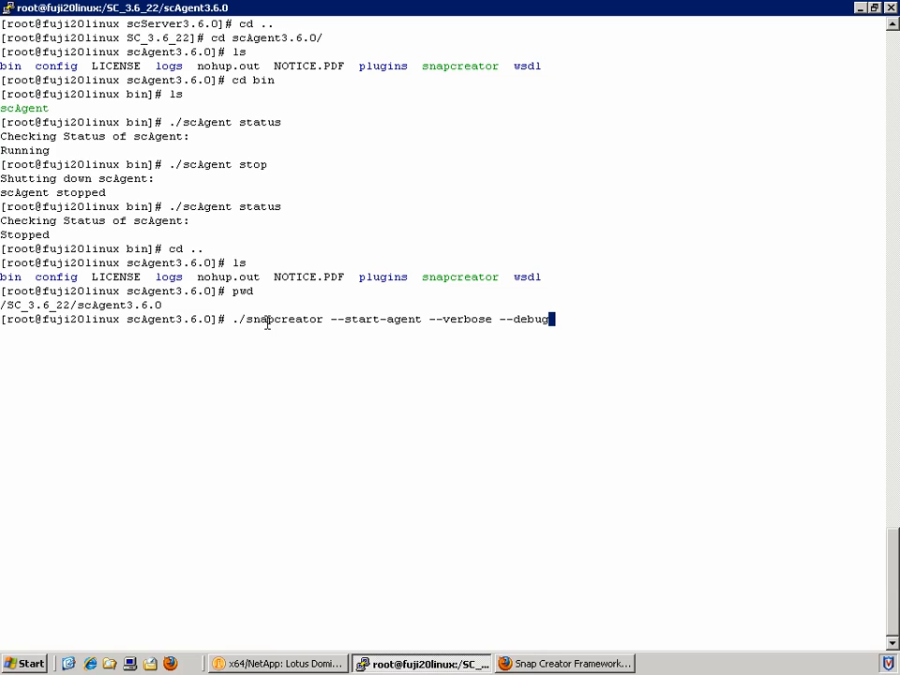
key(BackSpace)
key(BackSpace)
key(BackSpace)
key(BackSpace)
key(BackSpace)
key(BackSpace)
key(BackSpace)
key(BackSpace)
key(BackSpace)
key(BackSpace)
key(BackSpace)
key(BackSpace)
key(BackSpace)
key(BackSpace)
key(BackSpace)
key(BackSpace)
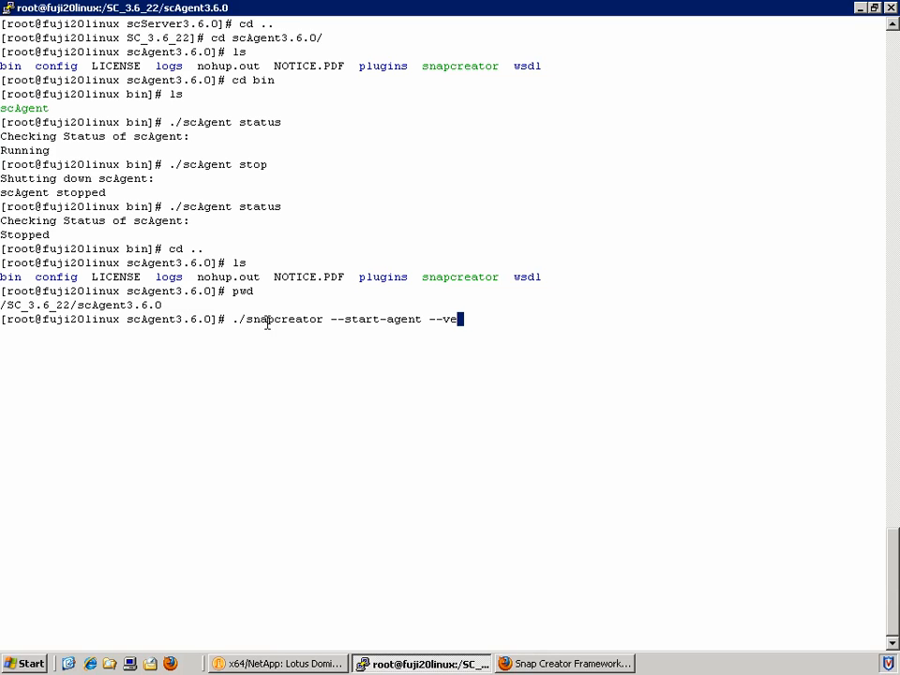
key(BackSpace)
key(BackSpace)
text(9999)
key(BackSpace)
key(BackSpace)
key(BackSpace)
key(BackSpace)
Step: Complete the start-agent command with --verbose --debug, run it, and highlight the listening port in the output
text(-)
text(bose --debug)
key(Return)
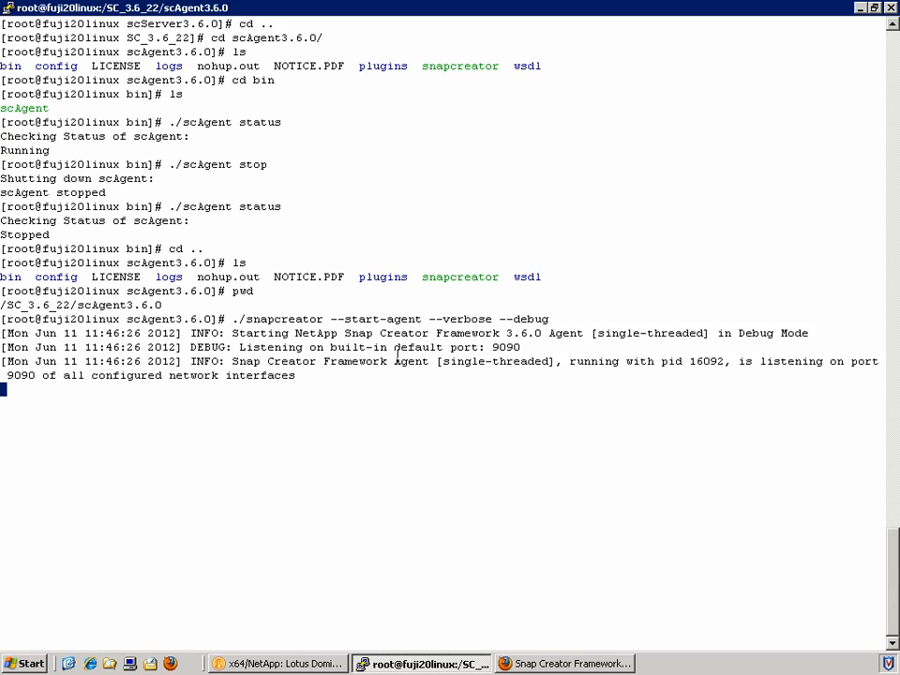
drag(492, 347, 526, 347)
click(510, 362)
Step: Switch to the Snap Creator Framework page in Firefox and open the lindom8 configuration under the Domino profile
click(522, 665)
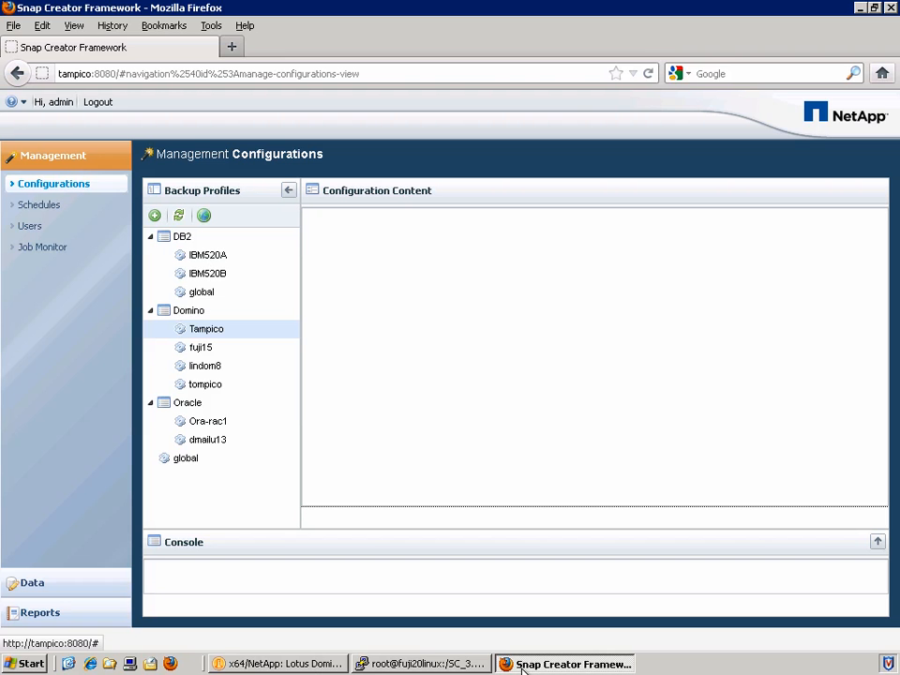
click(208, 333)
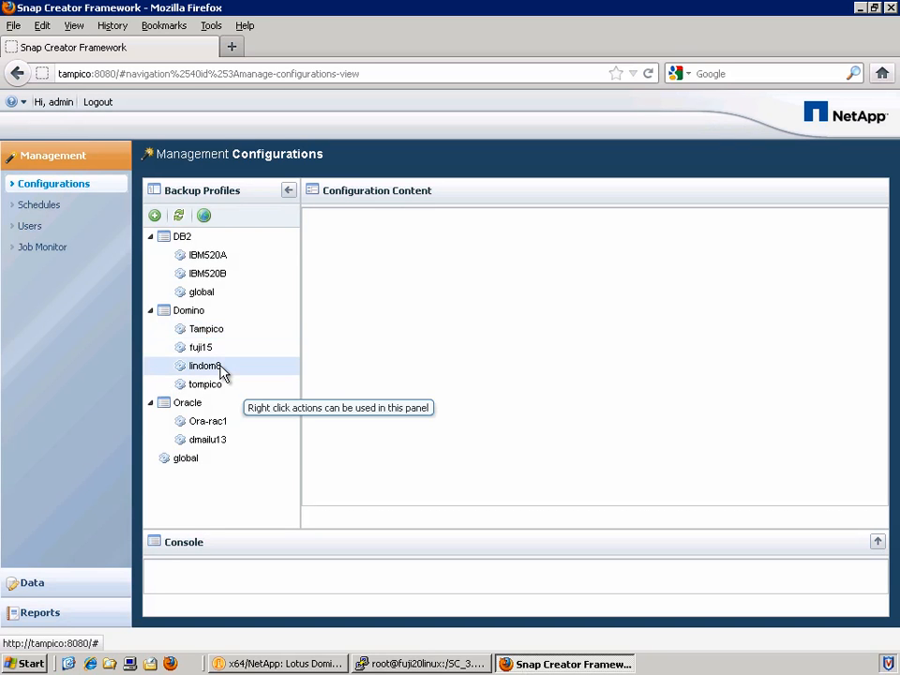
click(222, 370)
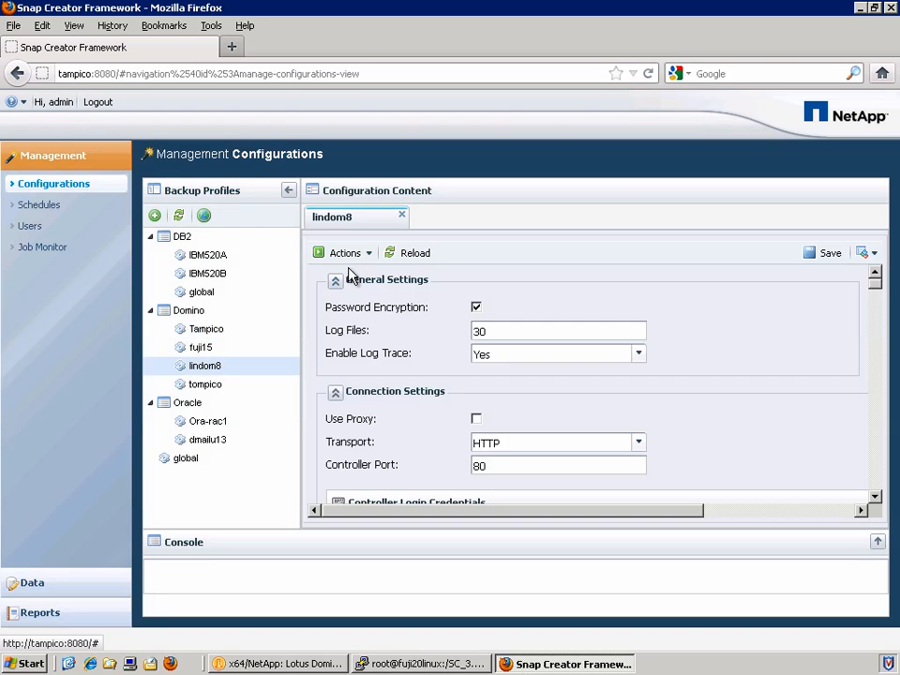
Step: Run the Snapshot action on the lindom8 configuration with the daily policy
click(363, 255)
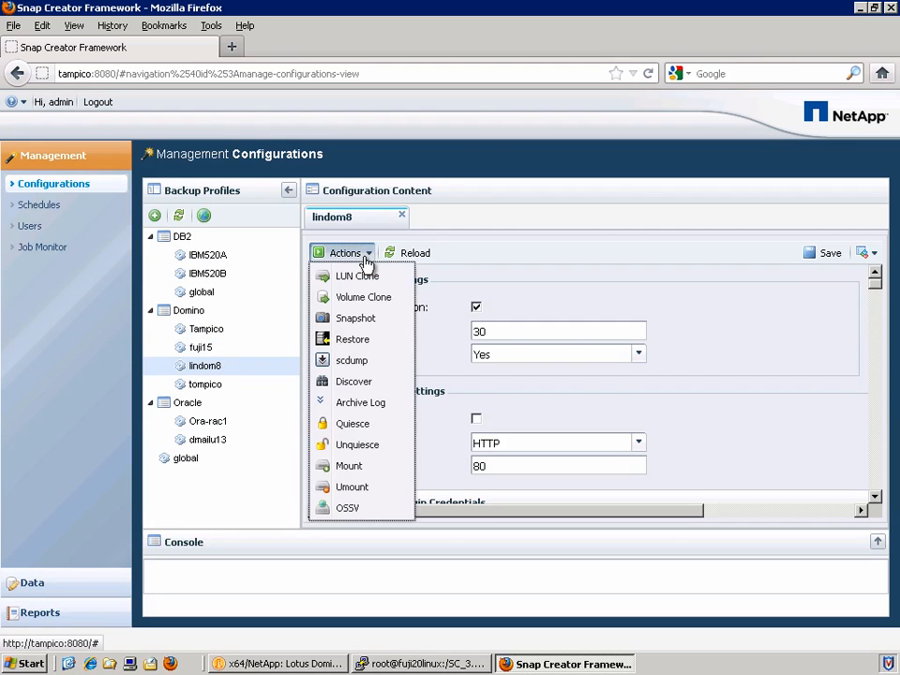
click(354, 318)
click(392, 352)
click(391, 375)
click(547, 447)
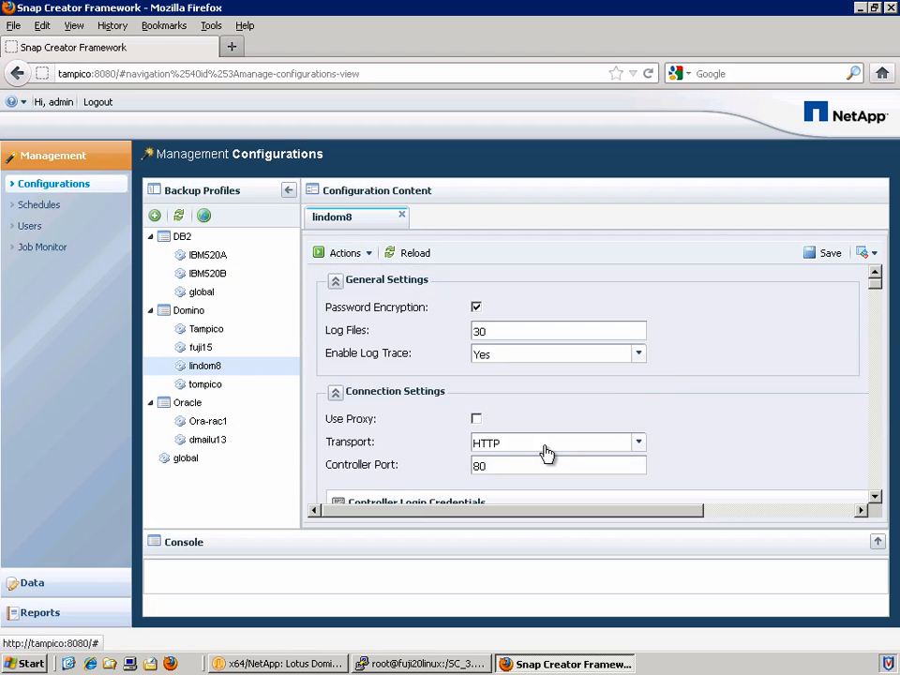
Step: Switch back to the terminal and examine the agent's debug output for the Domino quiesce and unquiesce calls
click(422, 664)
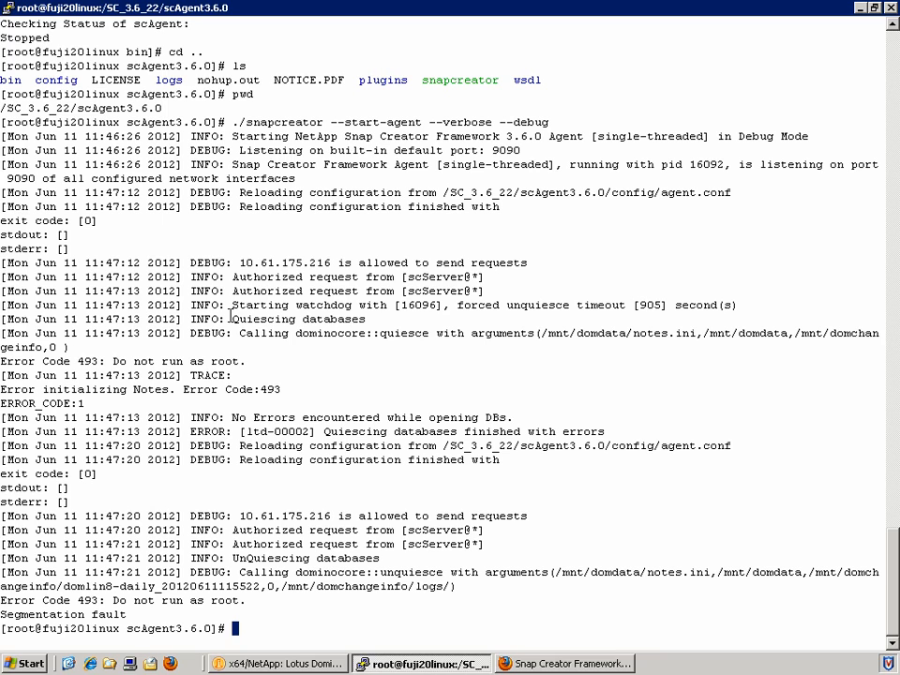
drag(191, 334, 450, 339)
drag(3, 361, 261, 360)
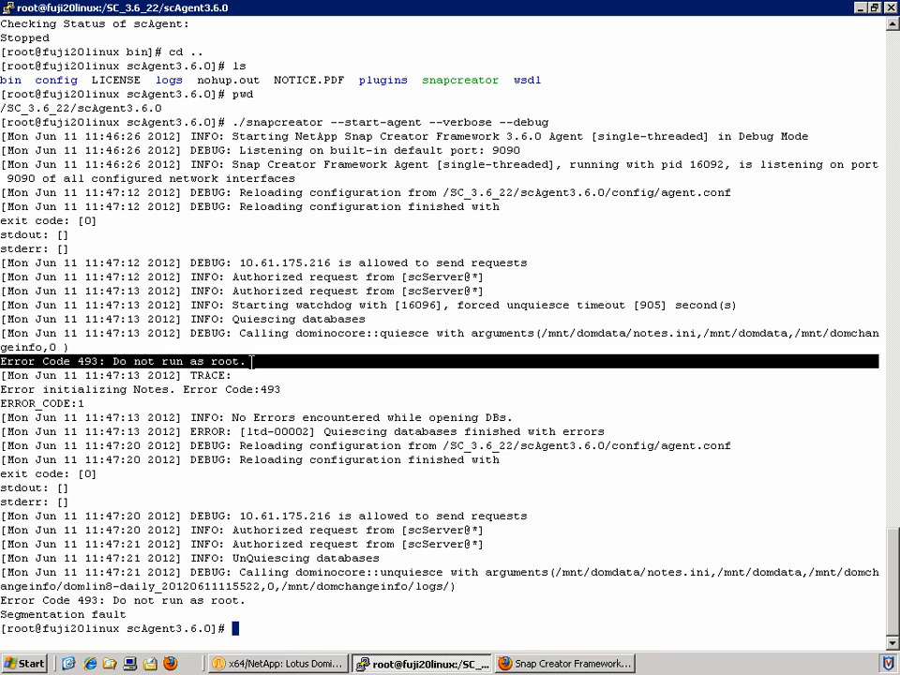
click(251, 361)
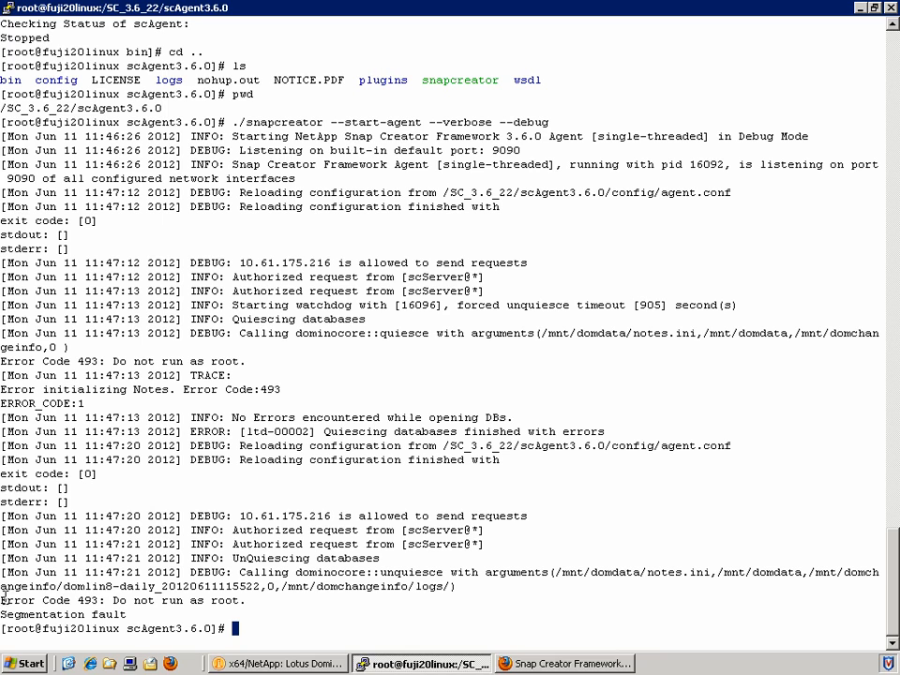
drag(3, 600, 138, 611)
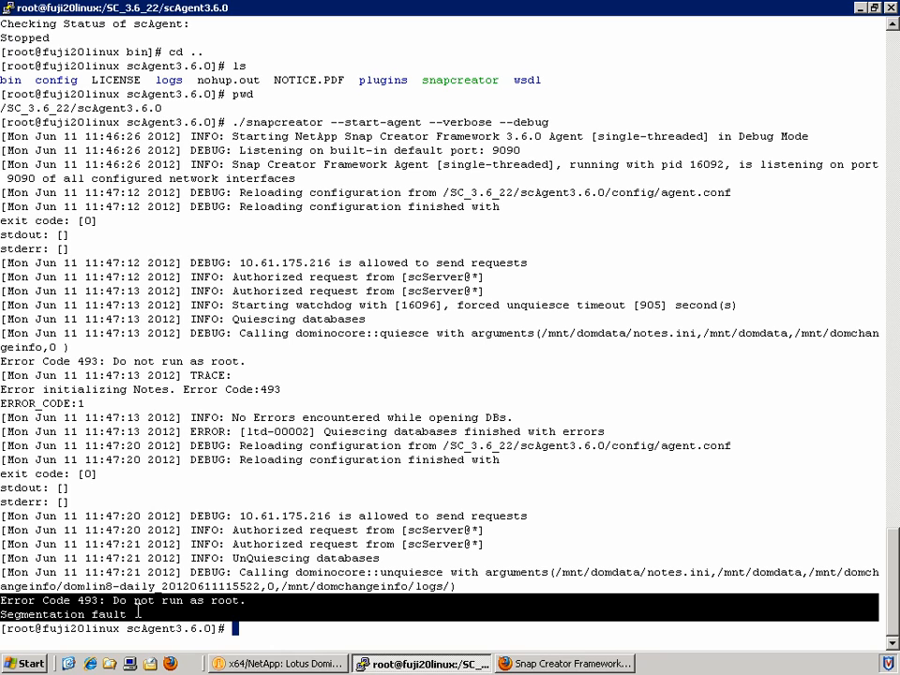
click(259, 624)
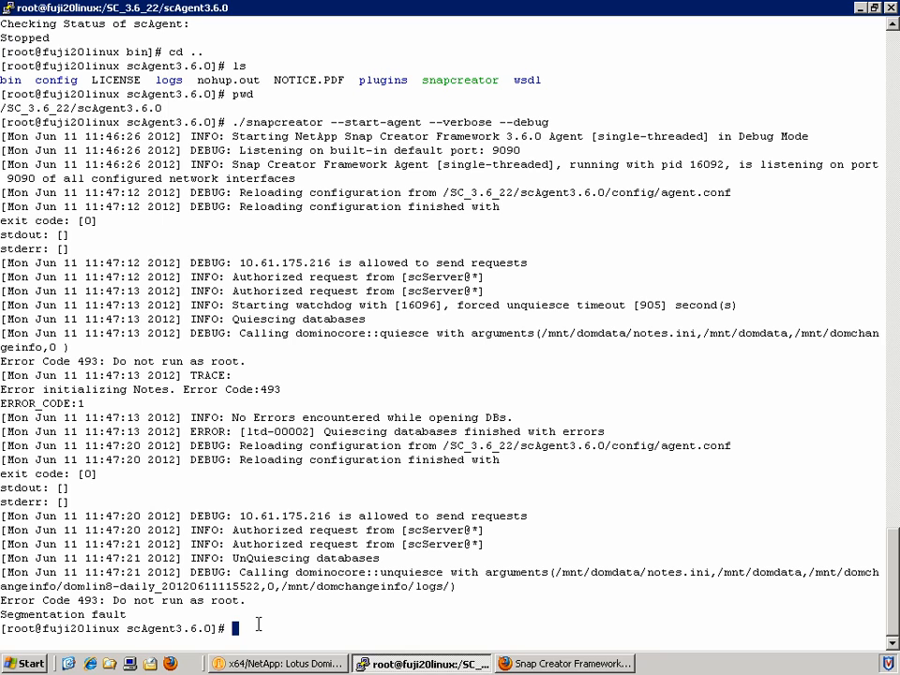
Step: Switch the shell to the domadmin user, then print the working directory and list its contents
text(su domadmin)
key(Return)
text(pwd)
key(Return)
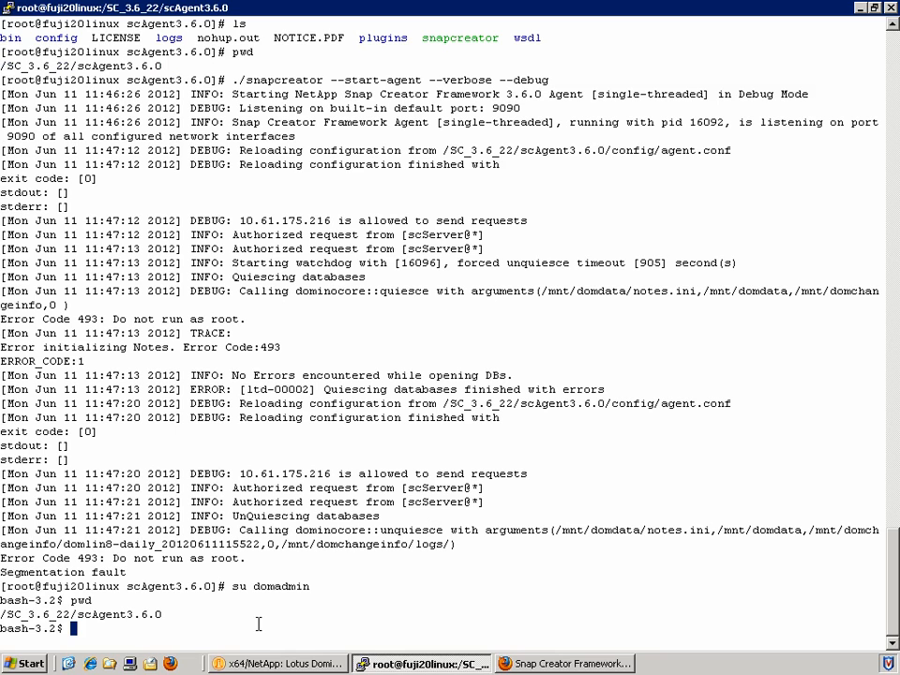
text(ls)
key(Return)
Step: Start the Snap Creator agent as domadmin with ./snapcreator --start-agent --verbose --debug
text(./)
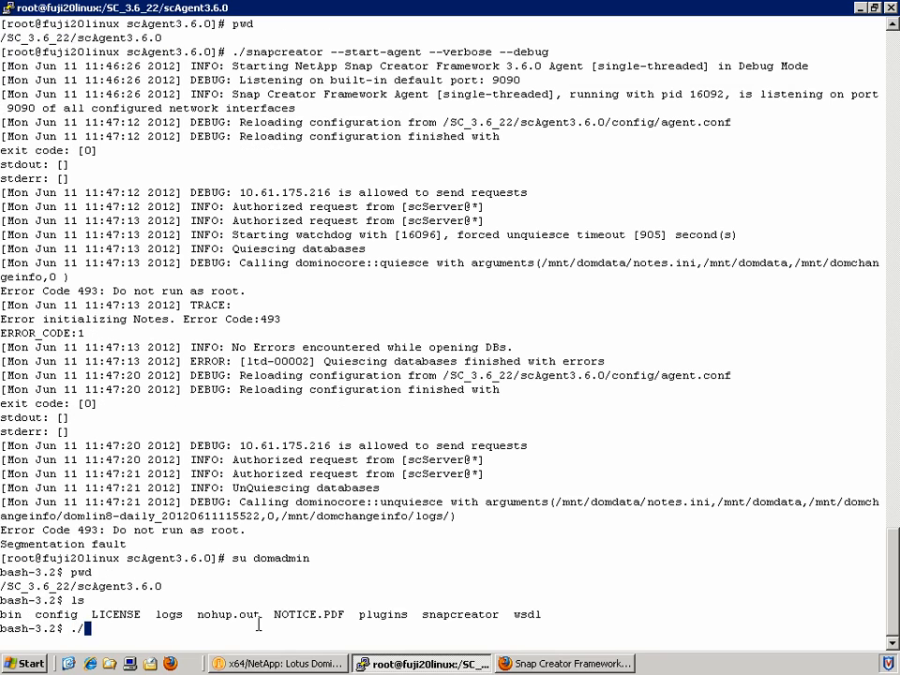
text(snapcreator --s)
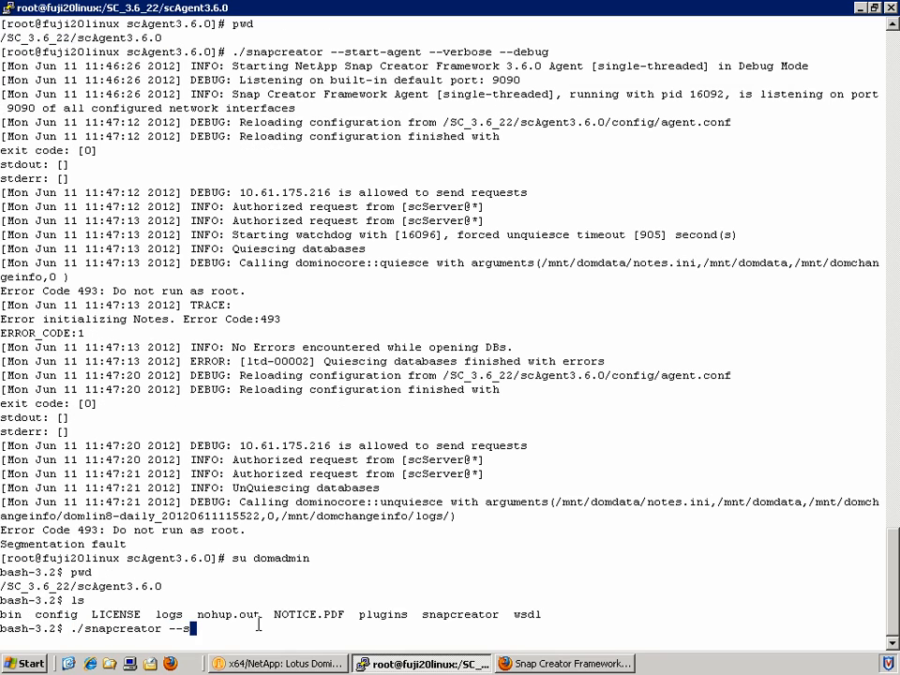
text(tart-agent )
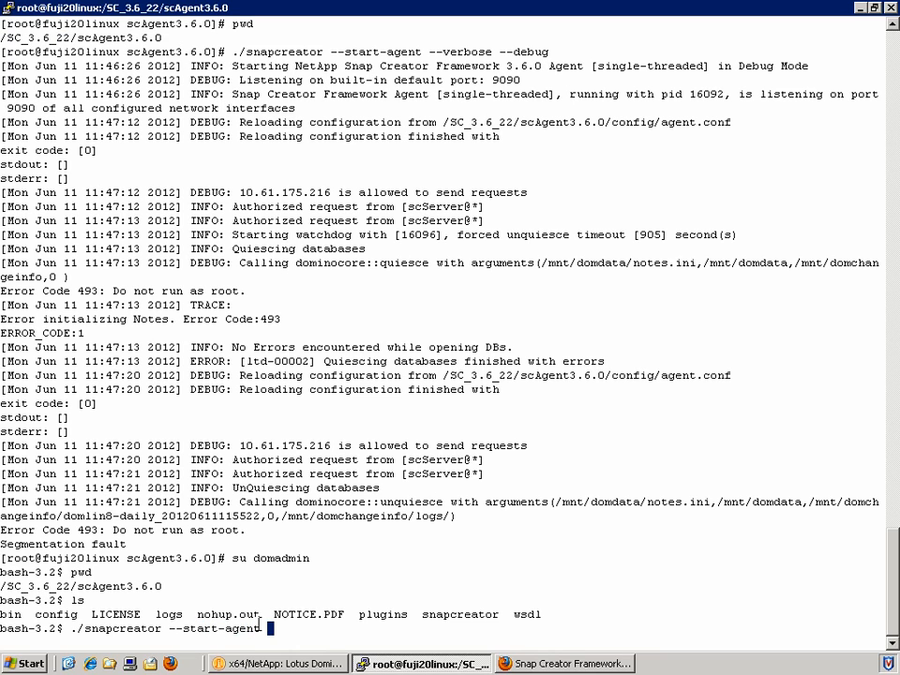
text(--verbose --debug)
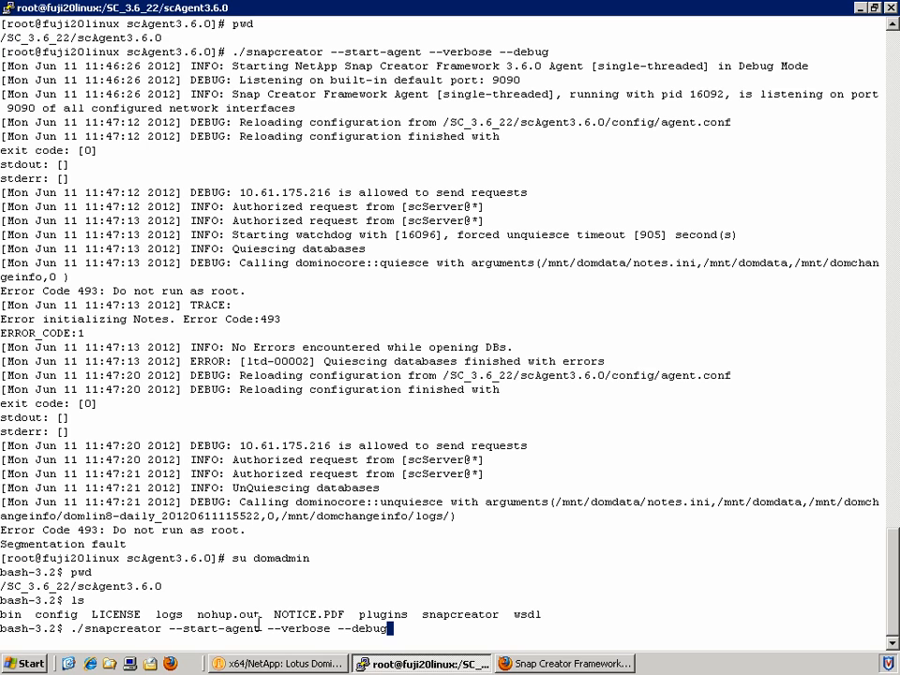
key(Return)
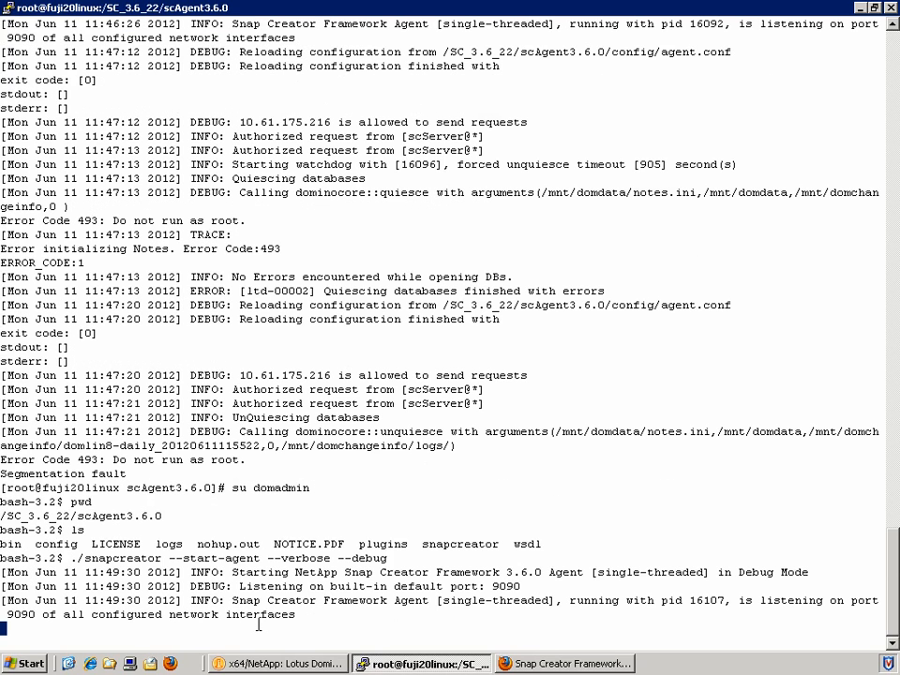
Step: Switch to the Snap Creator Framework page in Firefox and run the Snapshot action on lindom8 with the daily policy
click(596, 664)
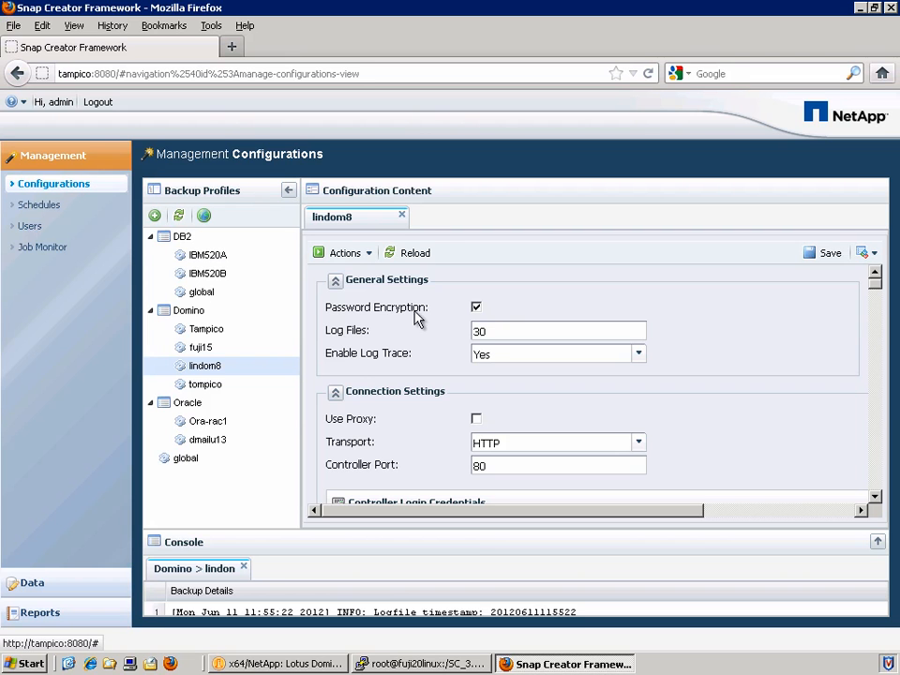
click(347, 253)
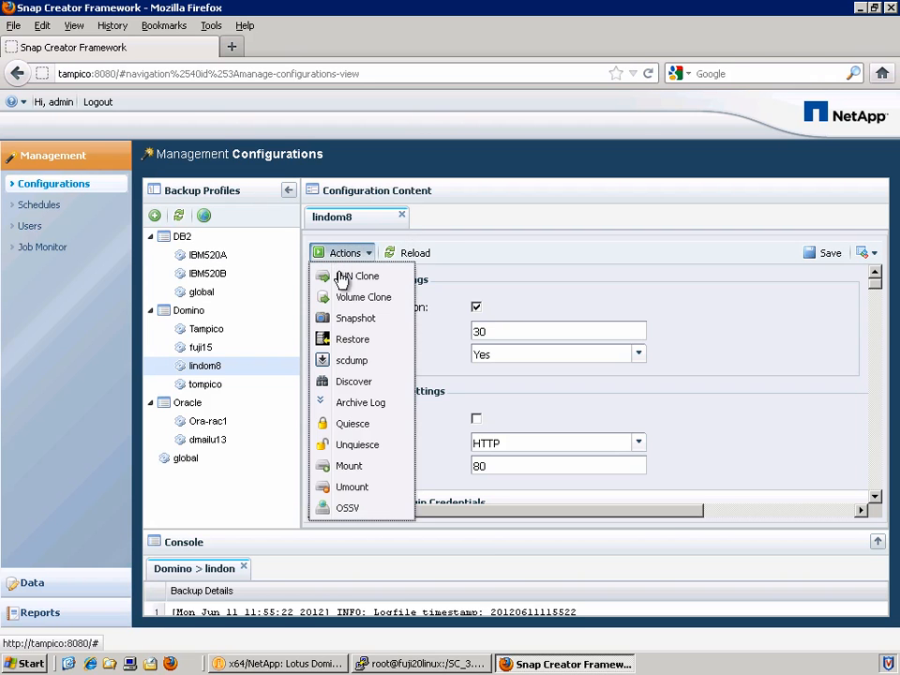
click(352, 321)
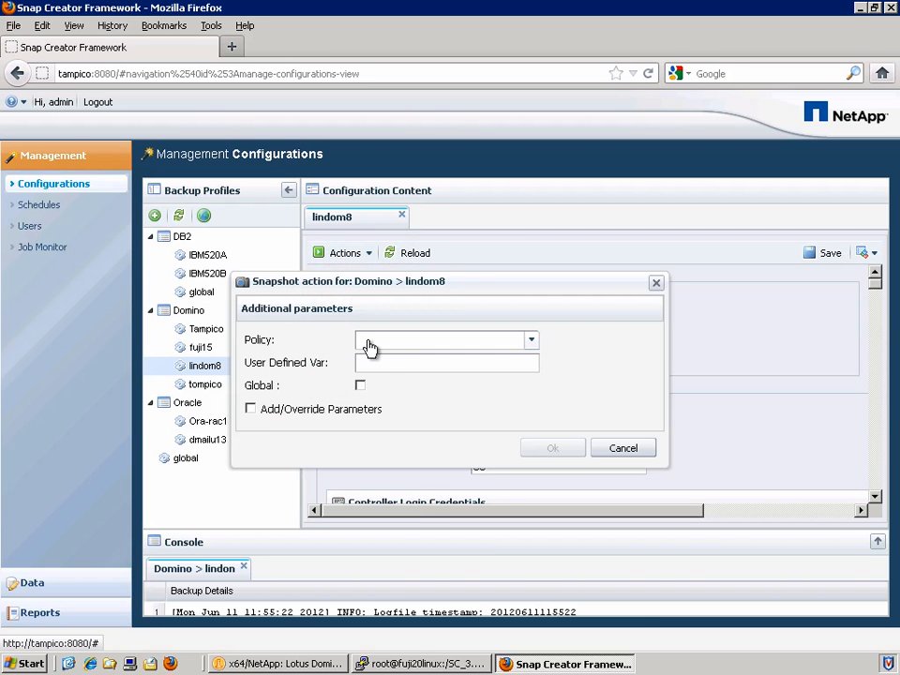
click(368, 343)
click(368, 374)
click(552, 448)
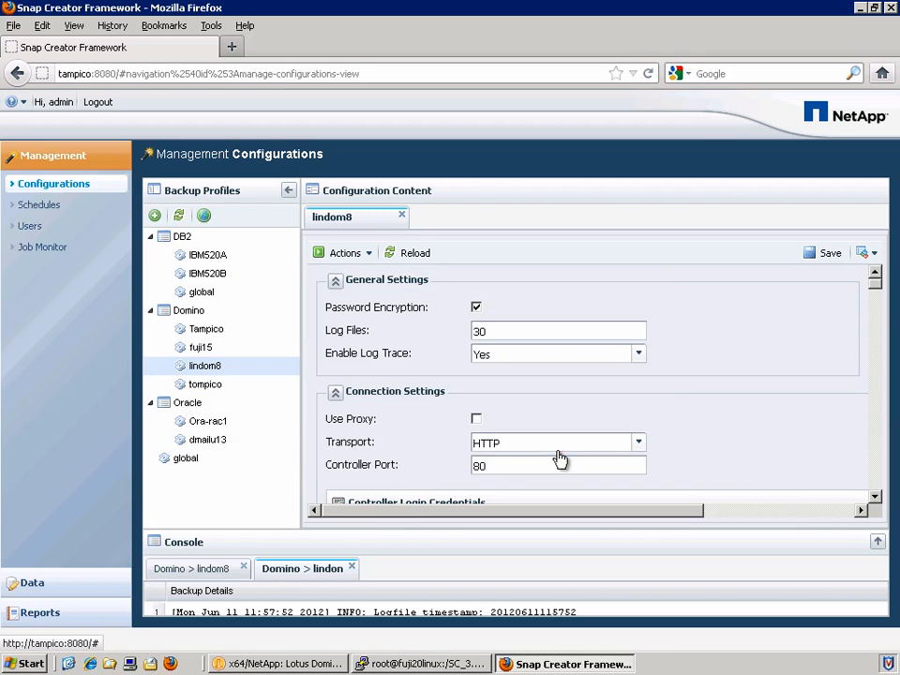
Step: Switch to the terminal to examine the agent's output for the lindom8 backup, then minimize the terminal and browser windows
click(435, 663)
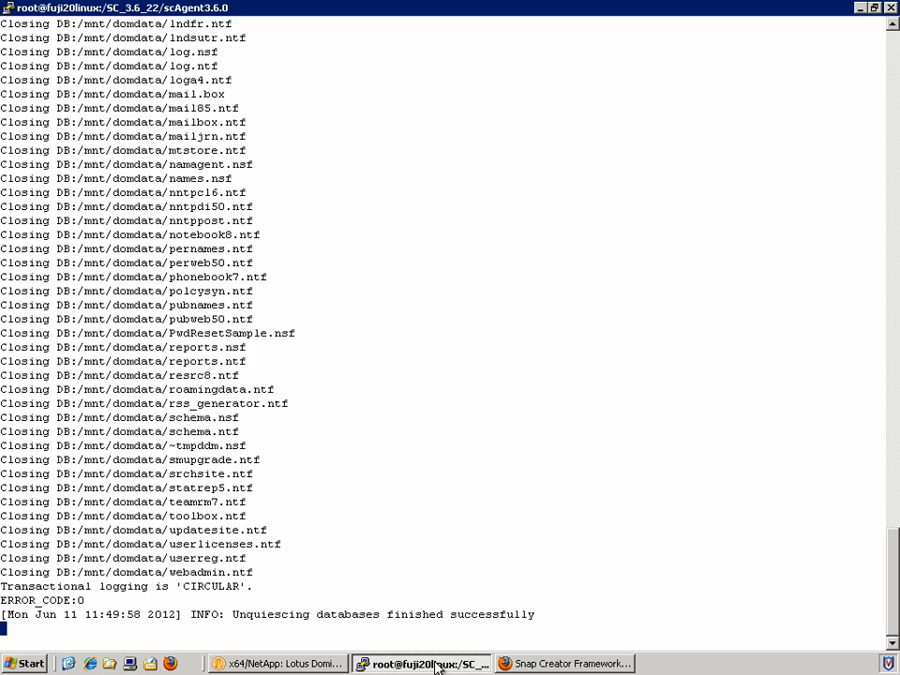
click(436, 666)
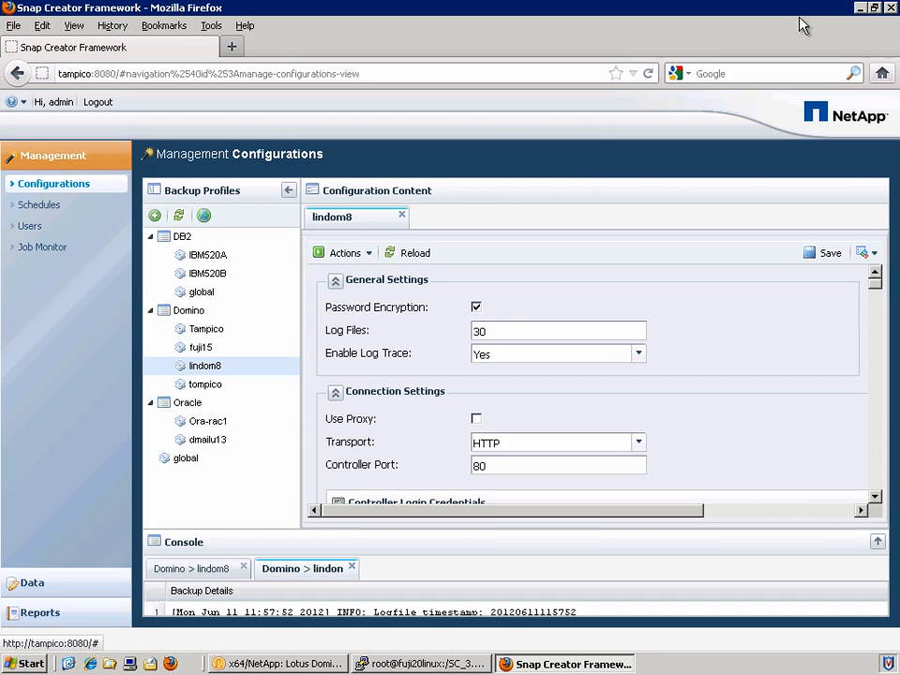
click(860, 8)
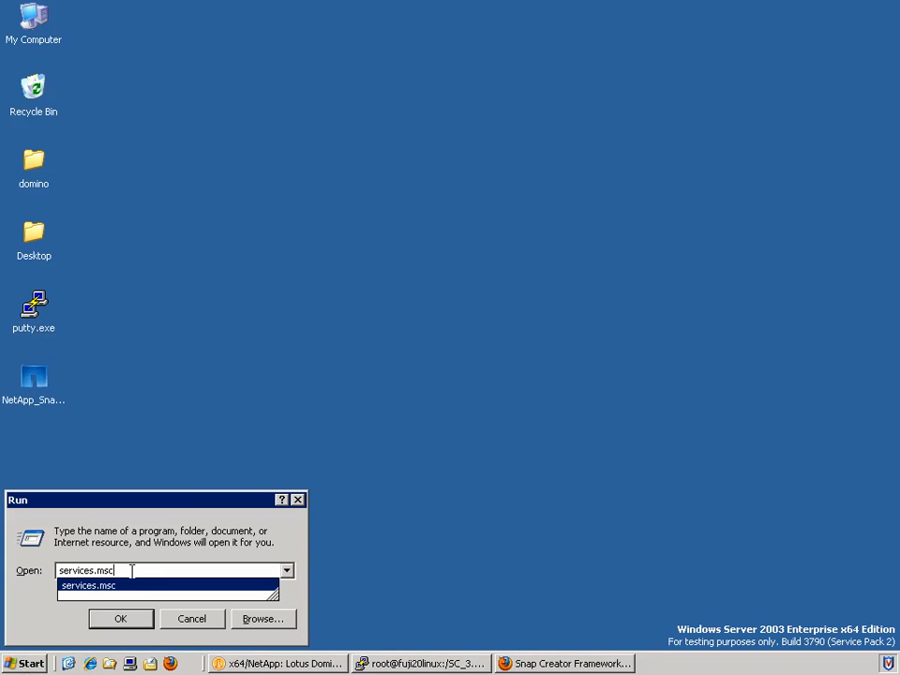
Step: Open the Windows Services console with services.msc and stop the SnapCreatorAgentService
key(Return)
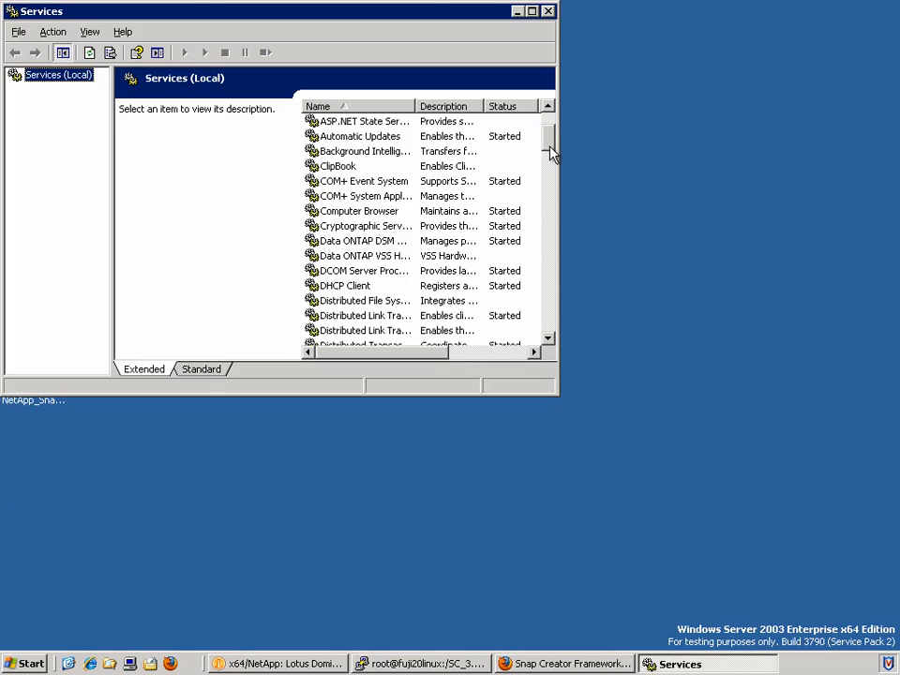
drag(548, 153, 548, 275)
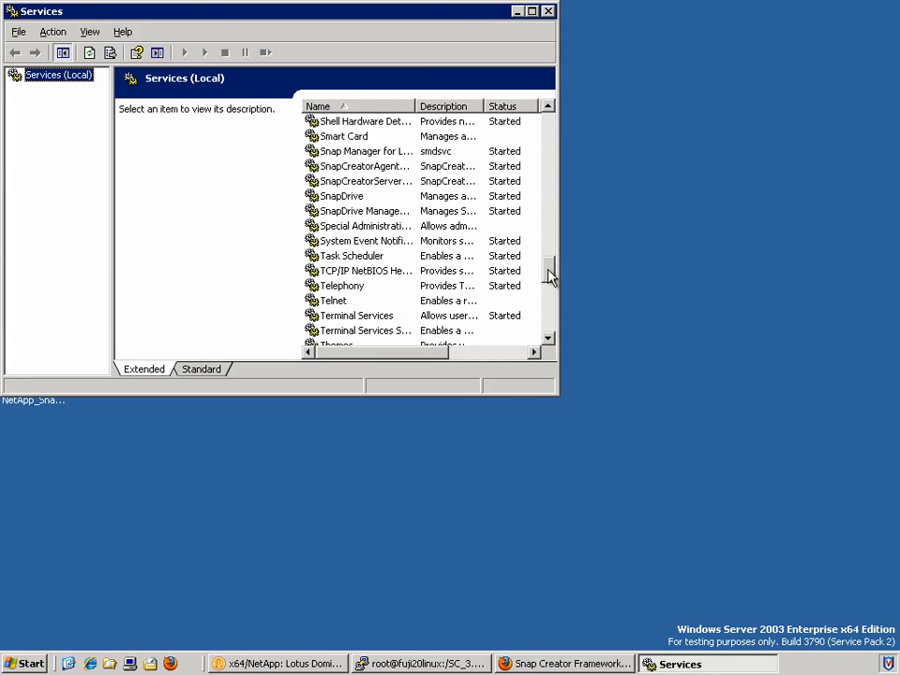
click(374, 168)
click(370, 181)
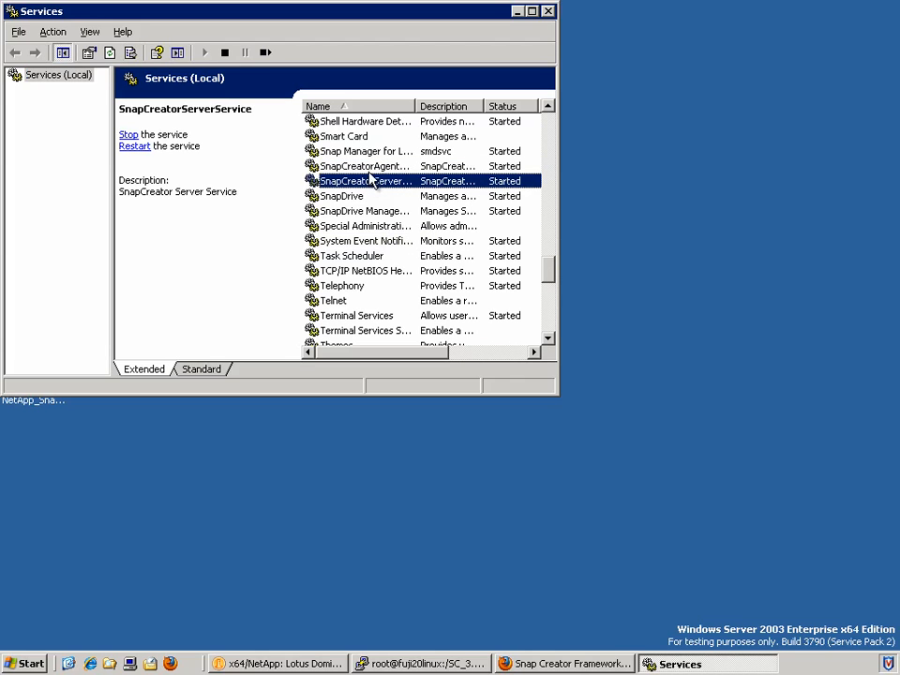
click(370, 169)
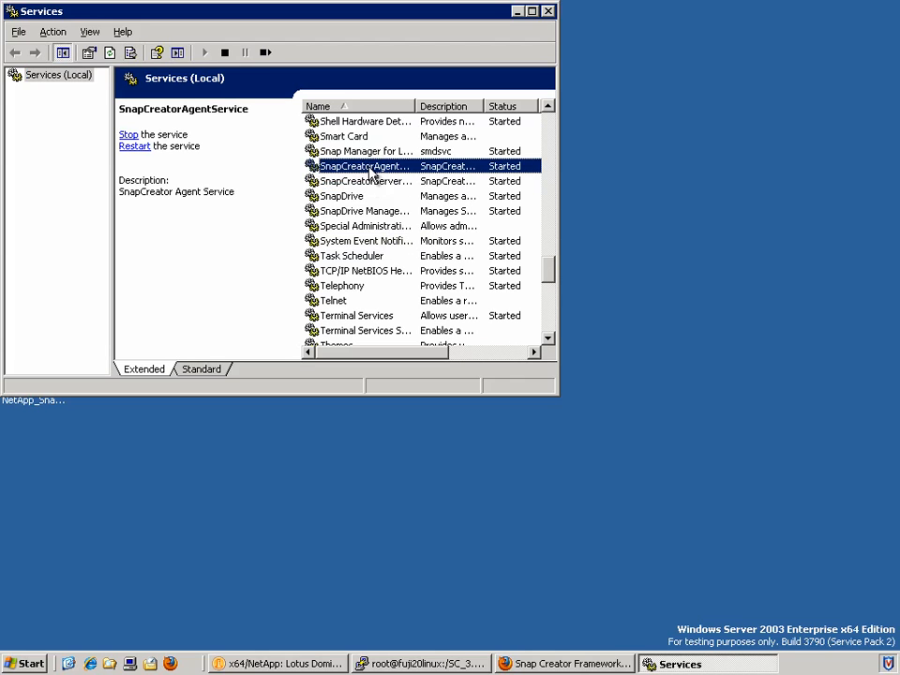
click(129, 136)
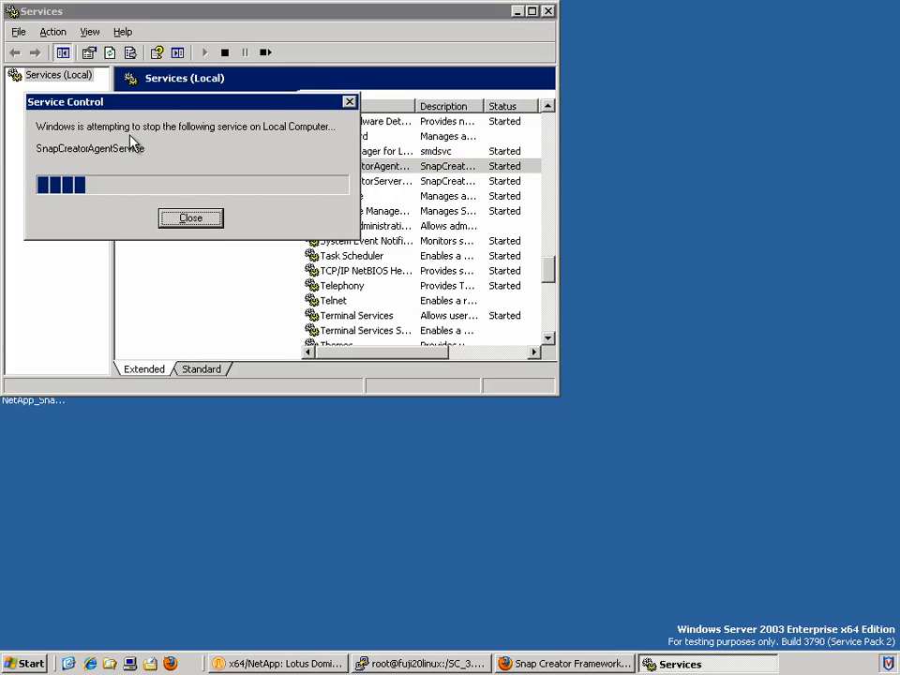
Step: Open a Windows command prompt, change to c:\SC_3.6_20, and list its contents
click(28, 663)
click(94, 575)
text(cmd)
key(Return)
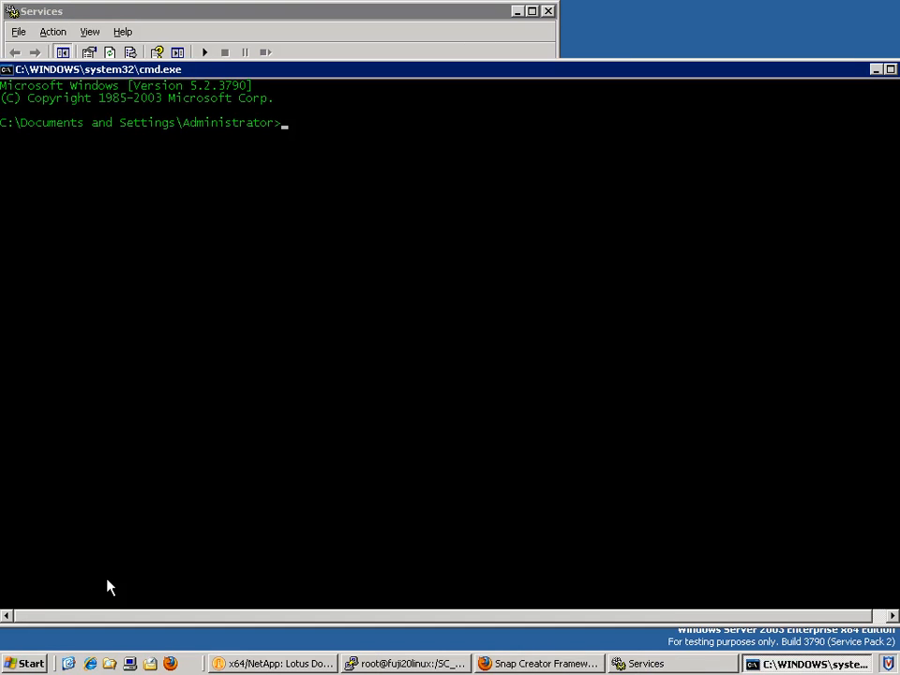
text(cd c:\)
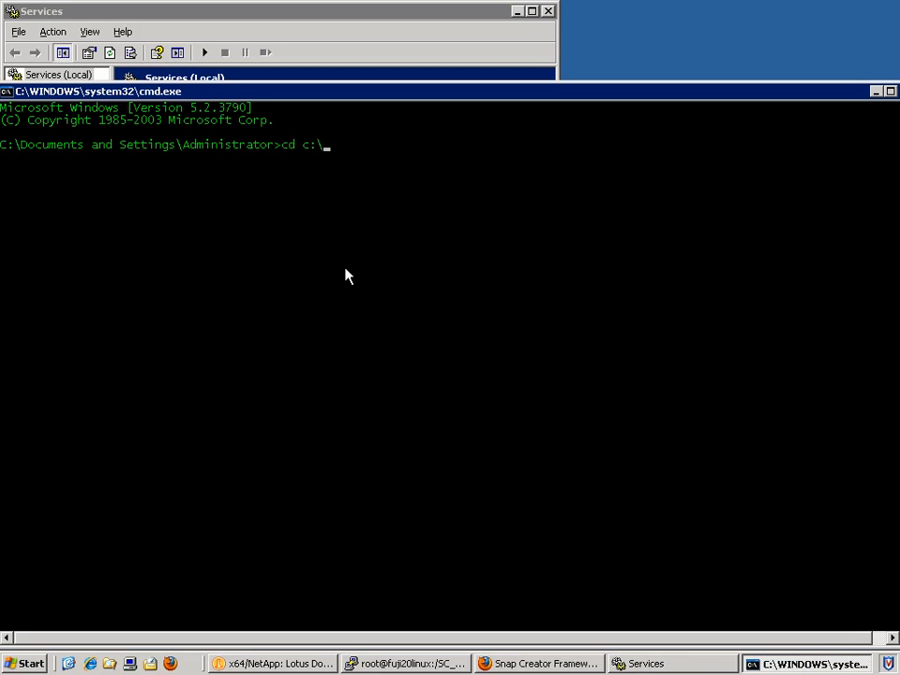
text(SC_3.6_20)
key(Return)
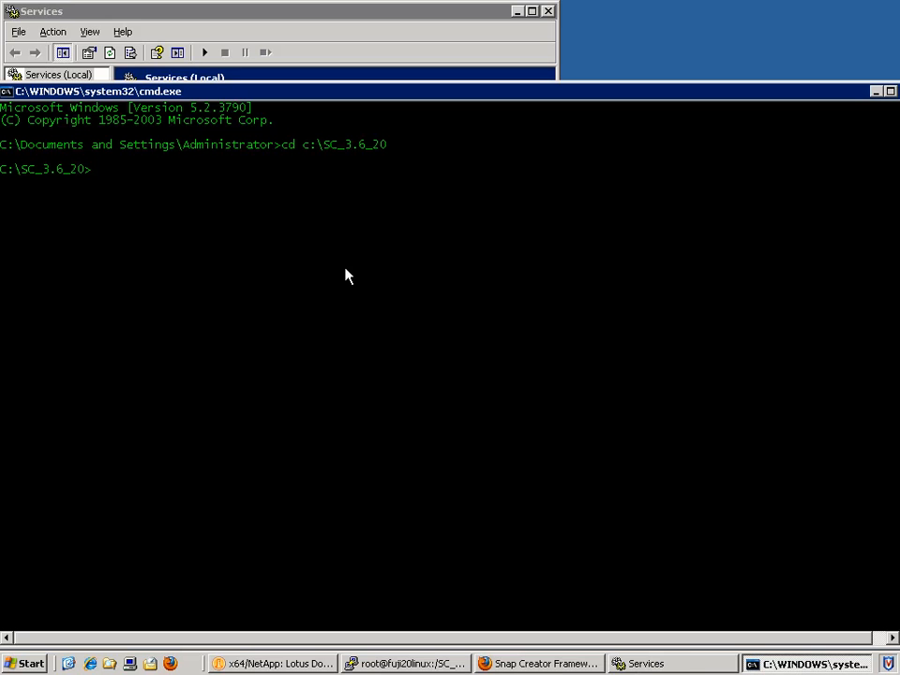
text(dir)
key(Return)
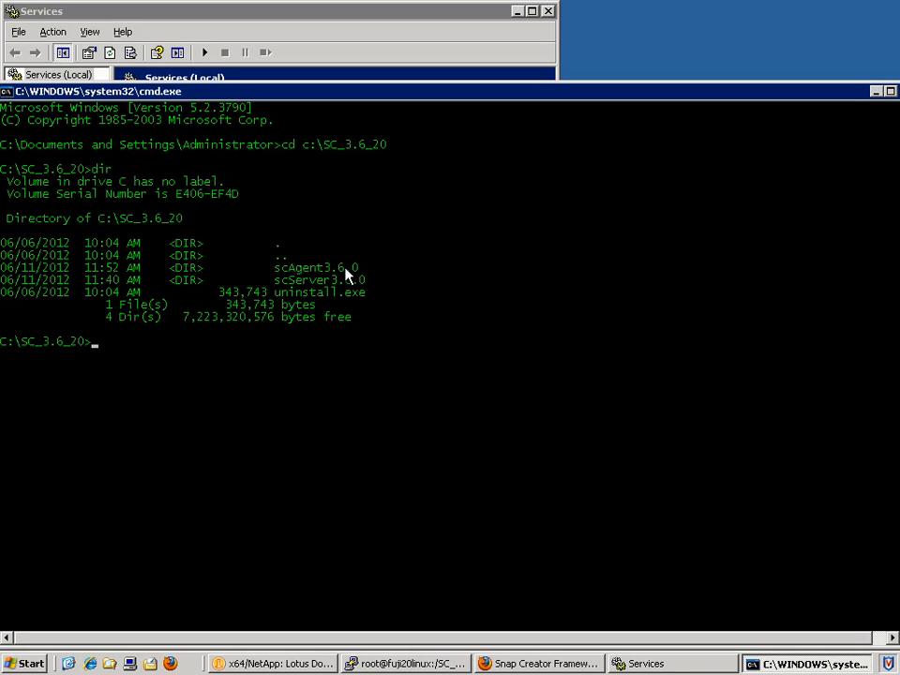
Step: Change into the scAgent3.6.0 directory and list its contents
text(cd sc)
key(Tab)
key(Return)
text(dir)
key(Return)
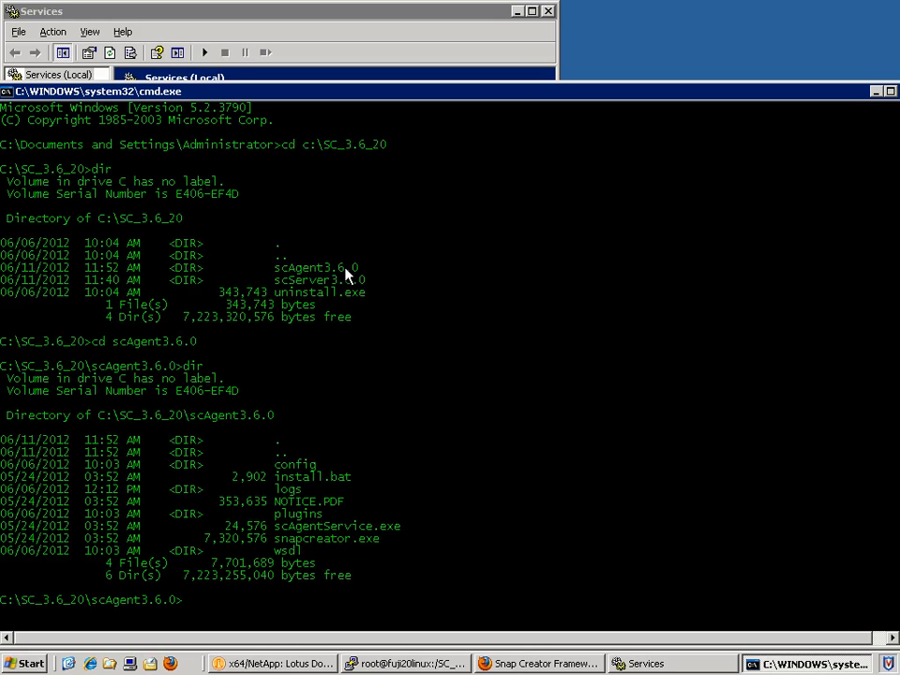
Step: Start the Windows agent with snapcreator.exe --start-agent --verbose --debug
text(sn)
key(Tab)
text(--start-age)
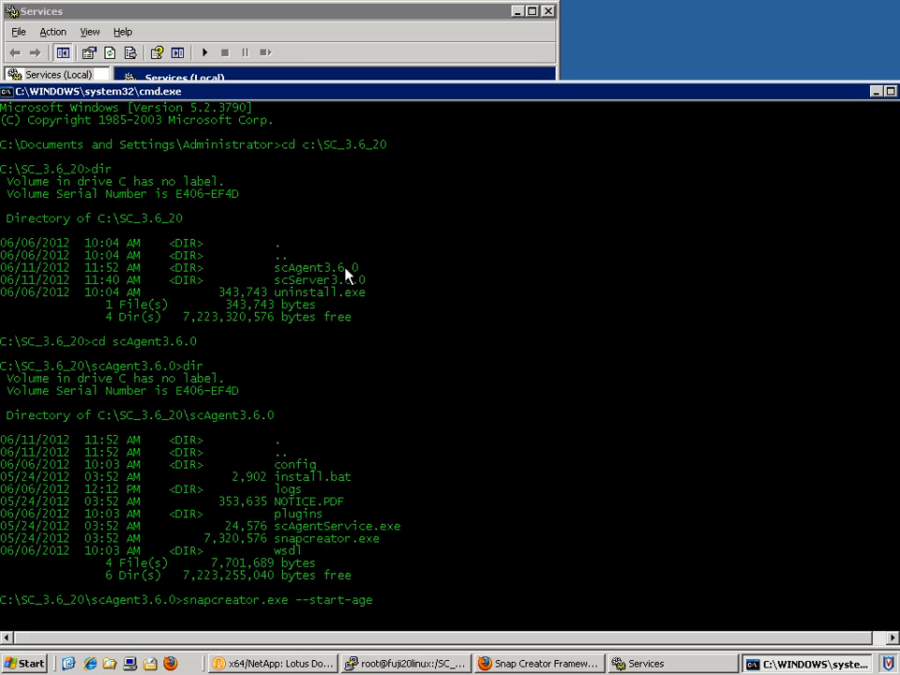
text(nt --verbose --debug)
key(Return)
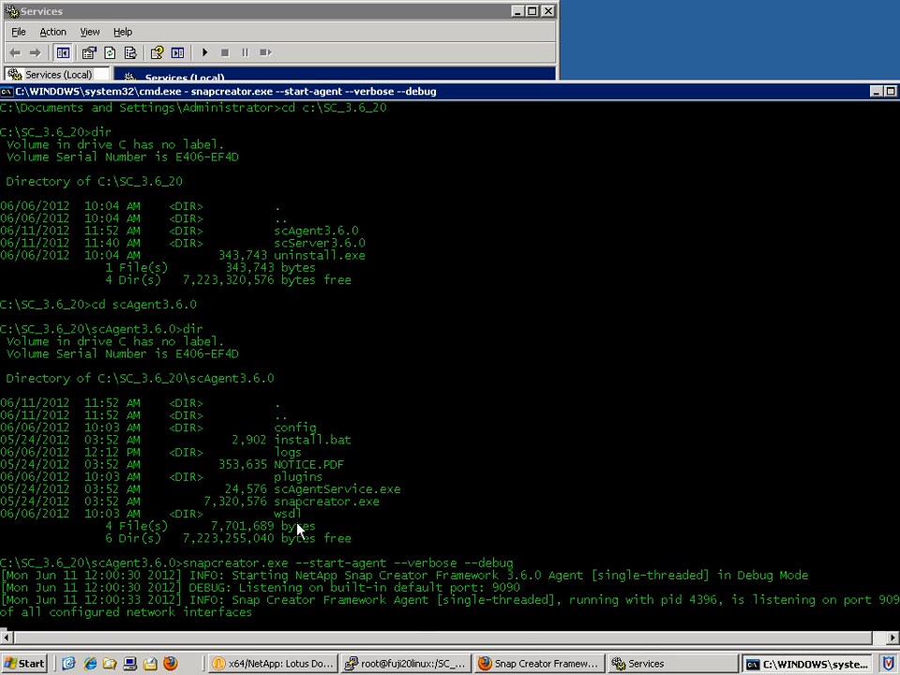
Step: Switch to Firefox, open the Tampico configuration under the Domino profile, and run its Snapshot action with the daily policy
click(527, 668)
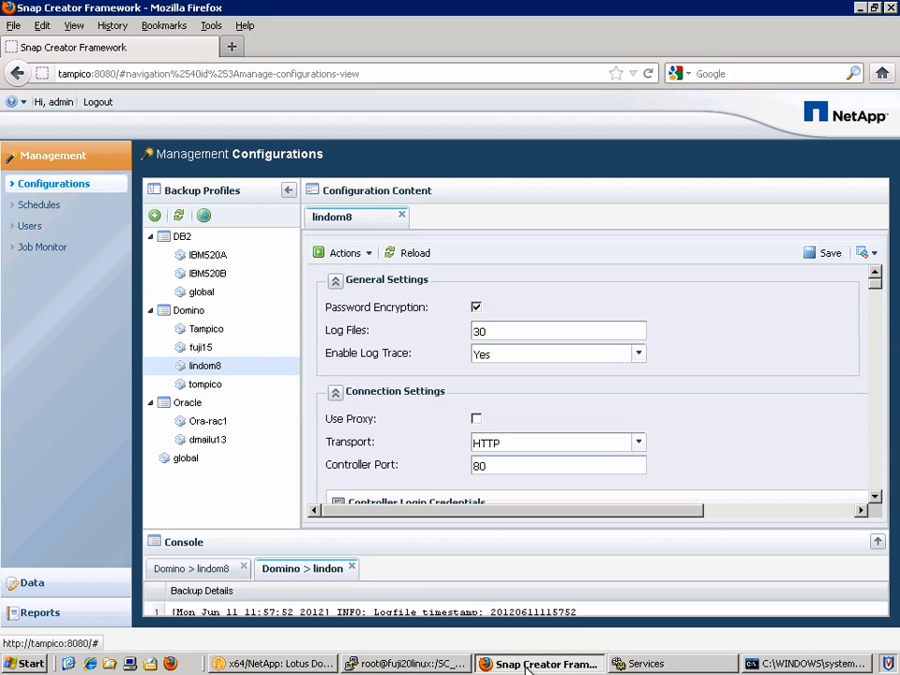
click(199, 331)
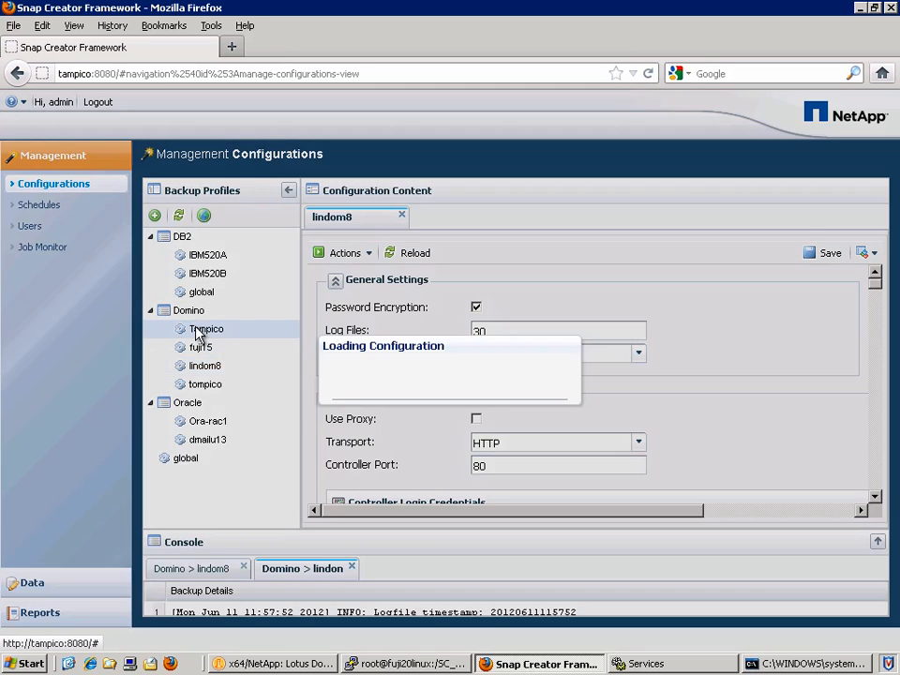
click(344, 252)
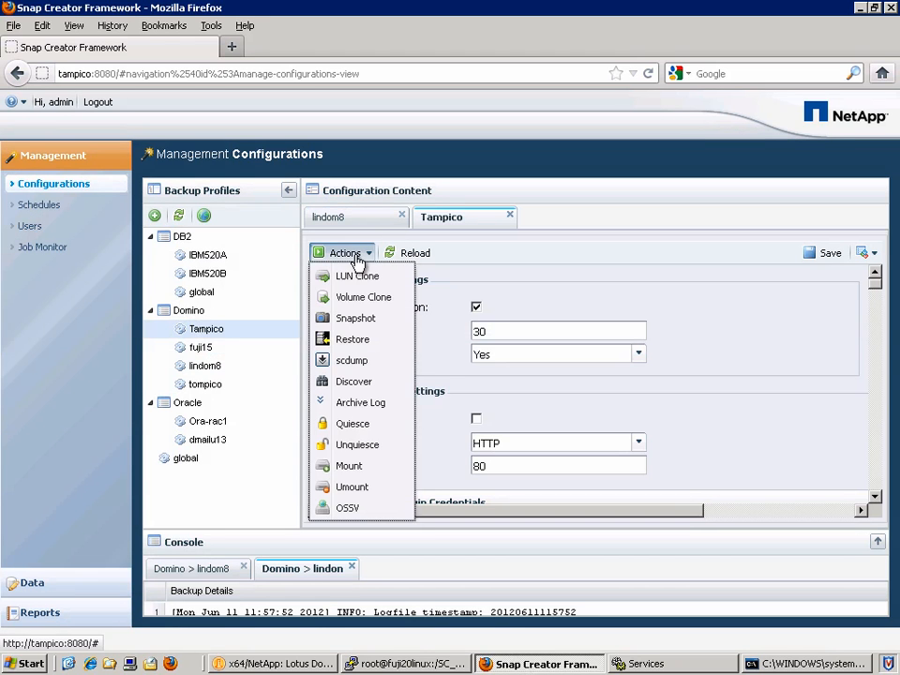
click(370, 323)
click(377, 343)
click(378, 374)
click(540, 449)
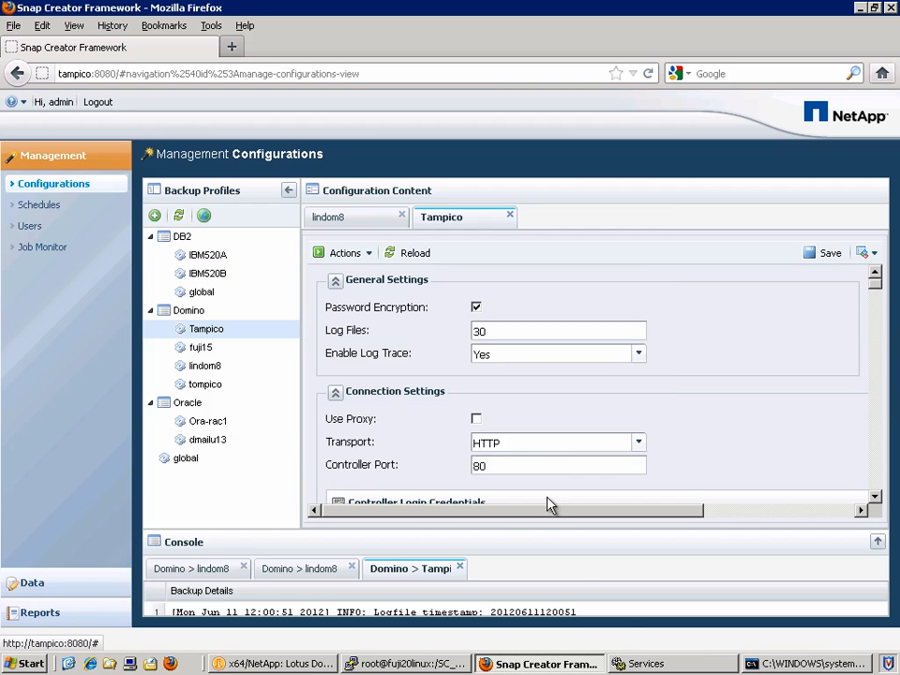
Step: Check the debug agent's output and close its command prompt, then start the SnapCreatorAgentService in the Services console
click(768, 665)
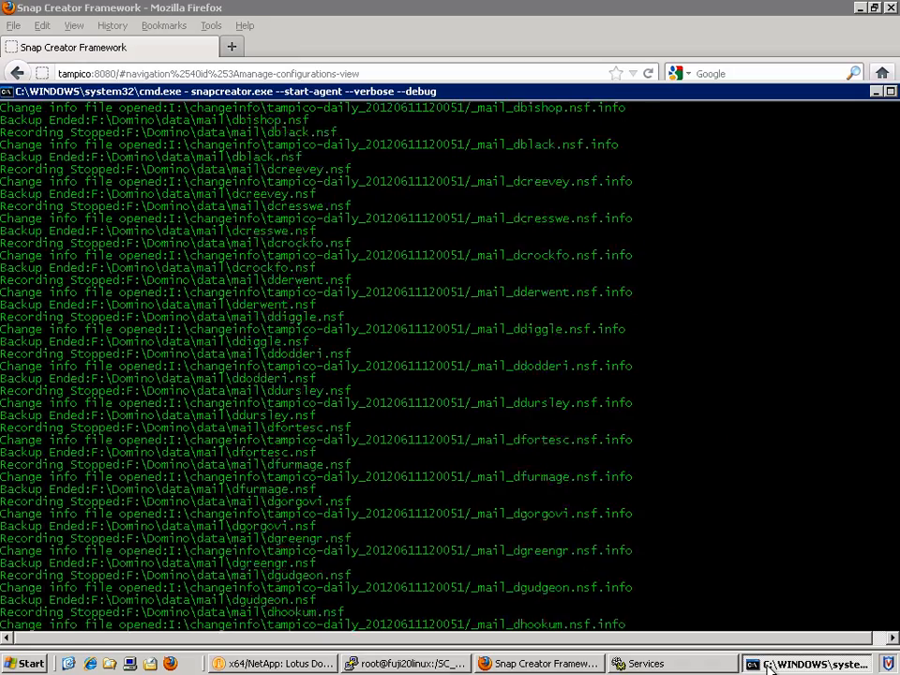
click(766, 664)
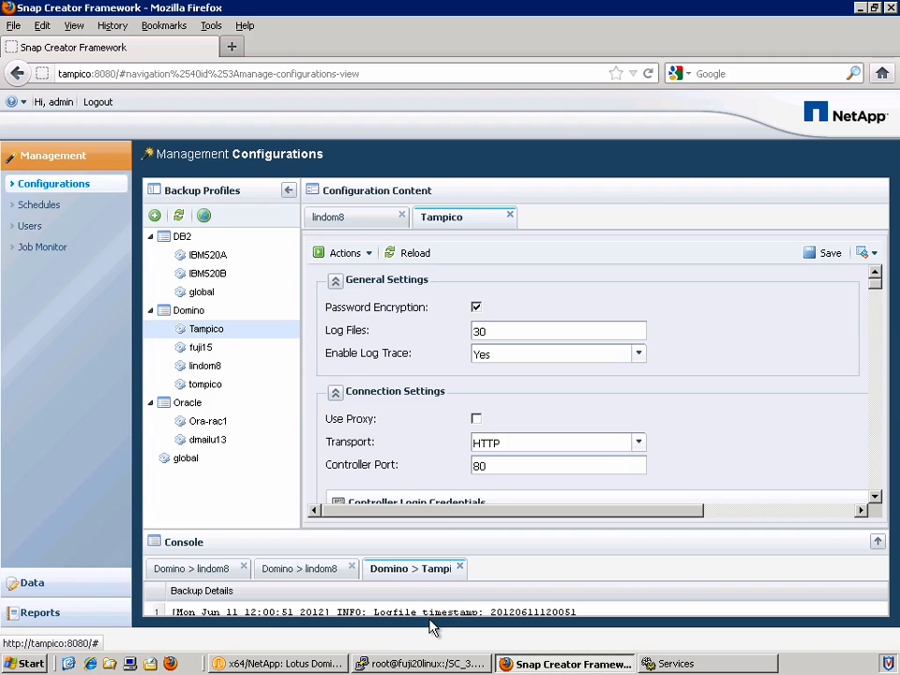
click(647, 663)
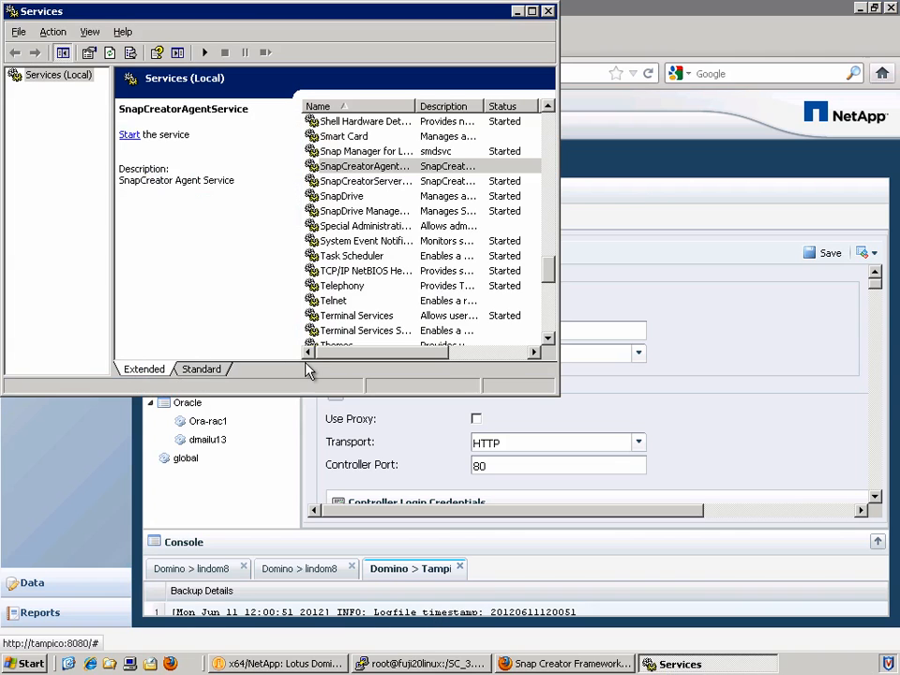
click(130, 135)
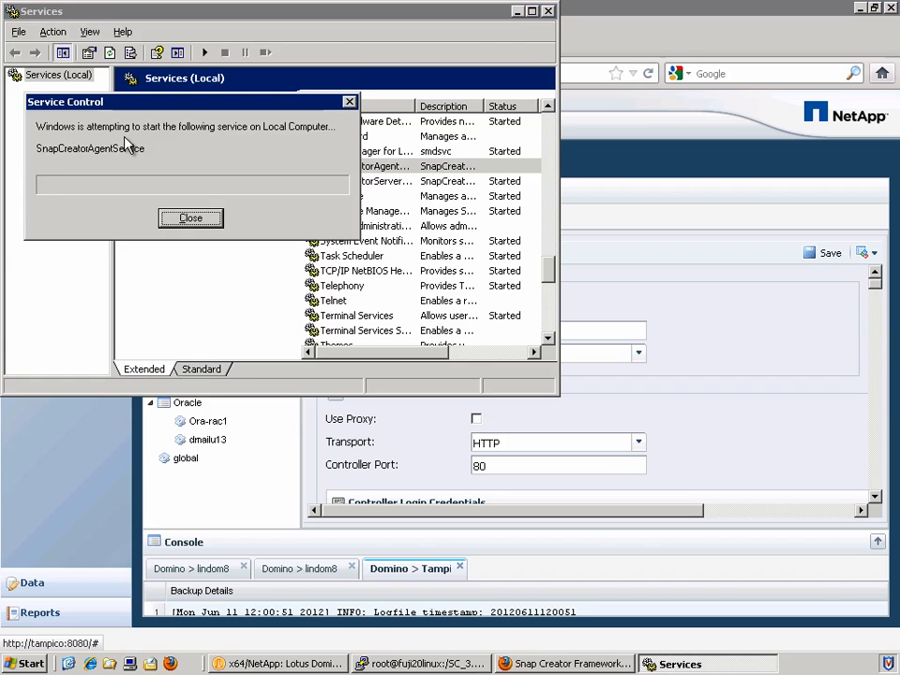